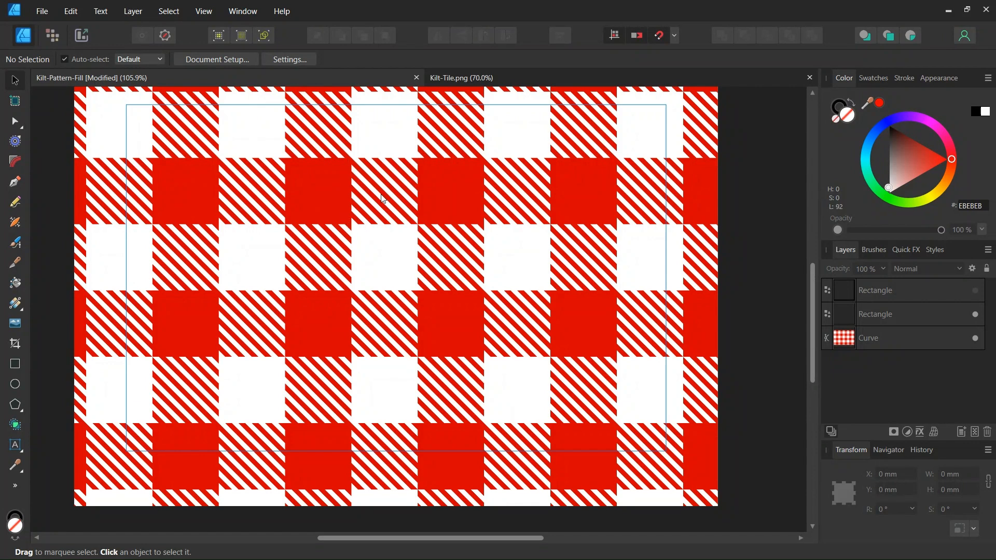
Show the top outline rectangle in the pattern document, then examine the repeating tile it frames and its Kilt-Tile.png version.
scroll(380, 217, "down", 1)
left_click(975, 292)
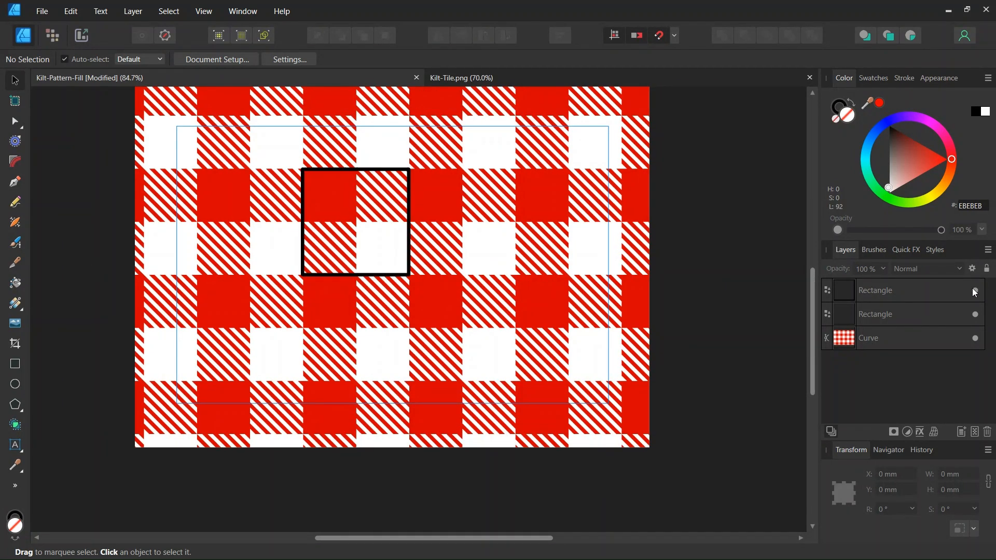
scroll(275, 176, "up", 1)
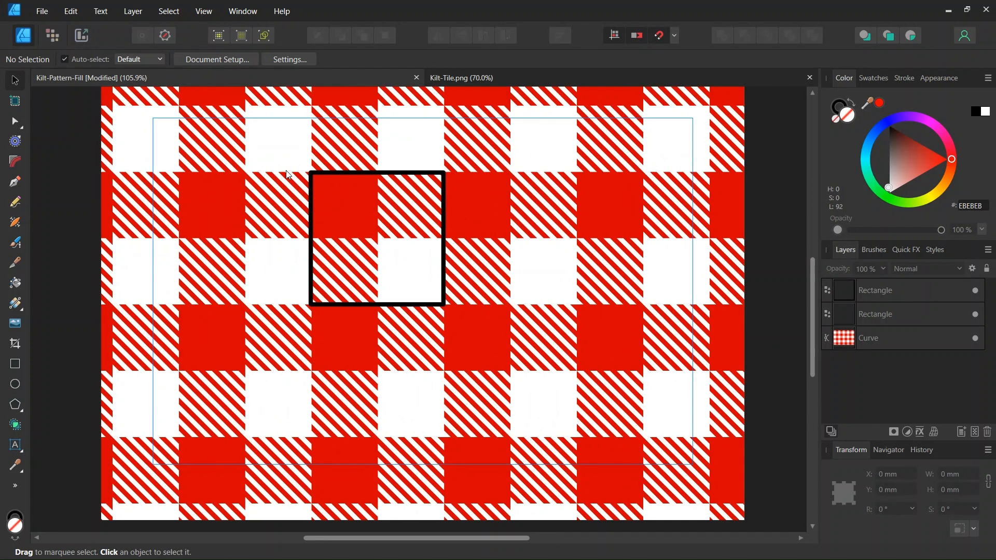
scroll(287, 168, "up", 1)
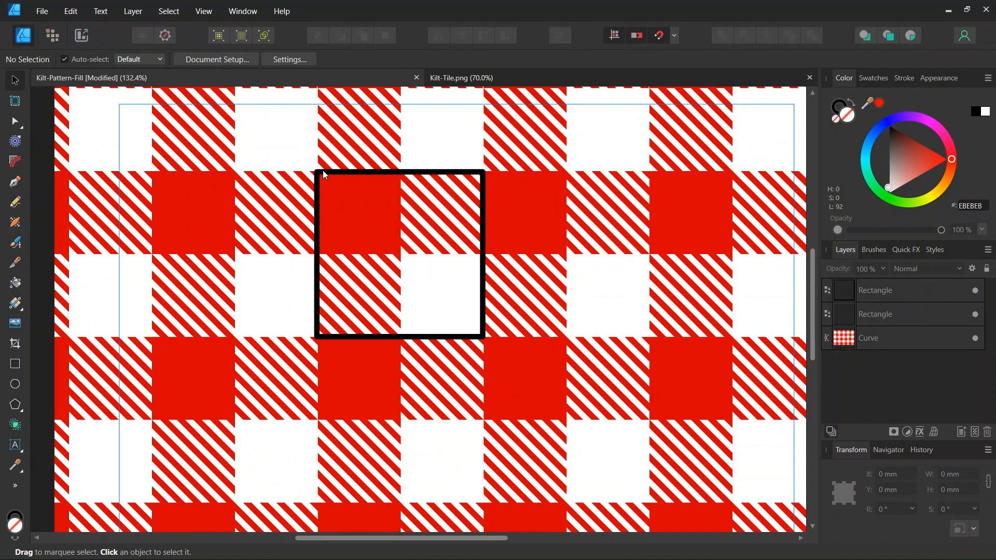
scroll(325, 174, "up", 1)
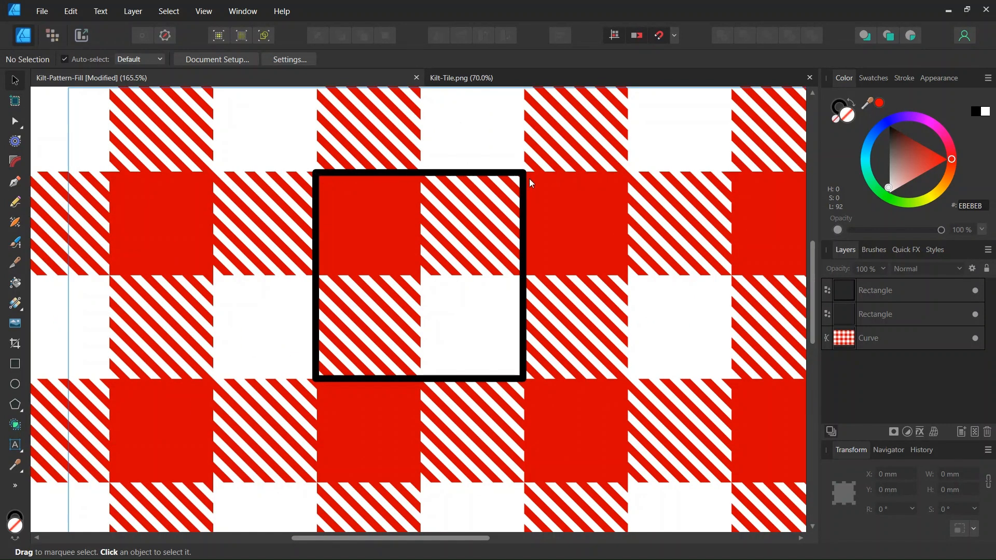
scroll(319, 175, "up", 1)
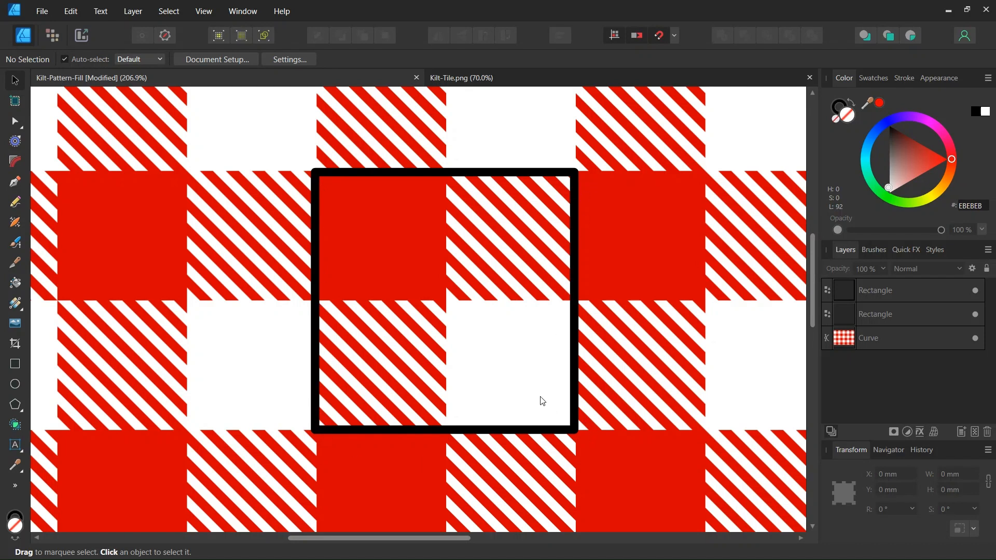
scroll(539, 396, "down", 1)
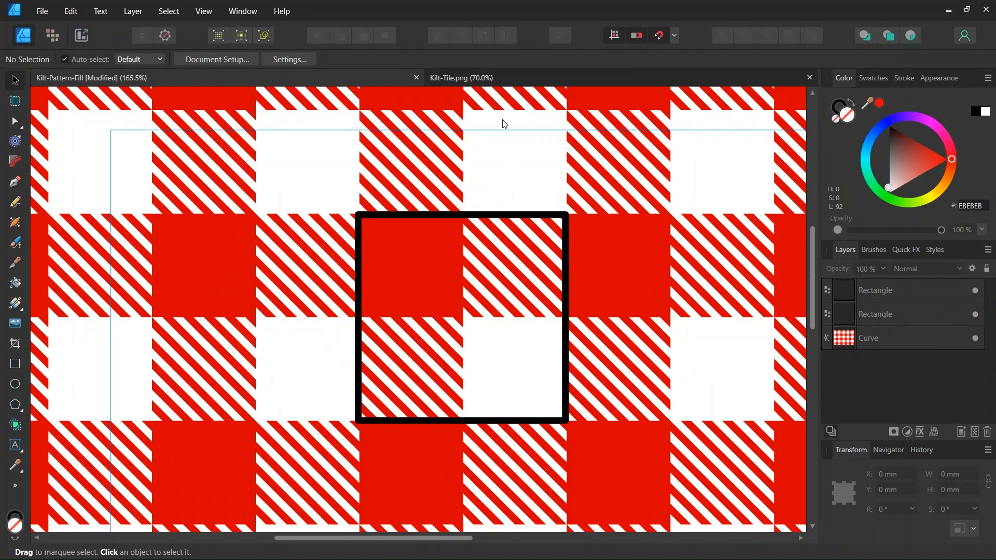
left_click(476, 74)
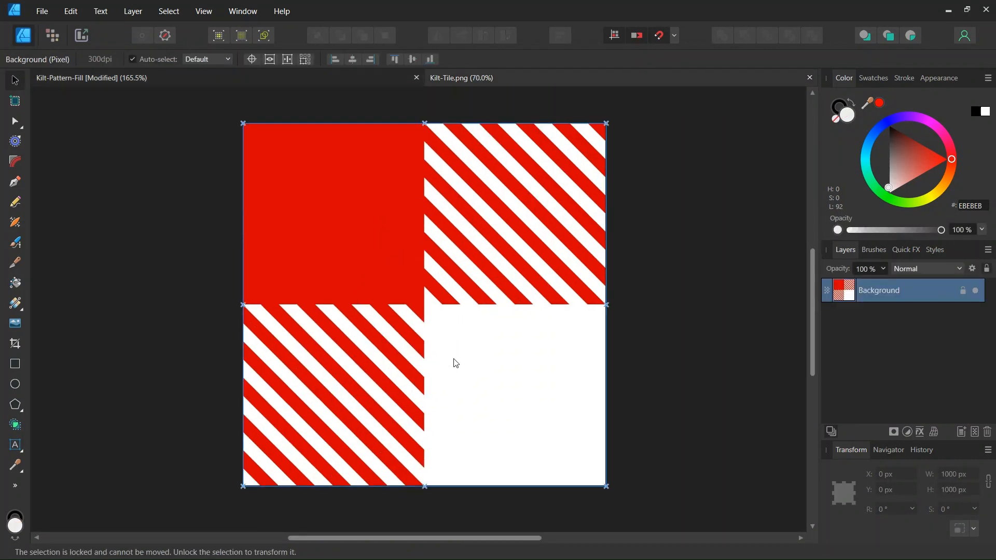
scroll(455, 326, "down", 1)
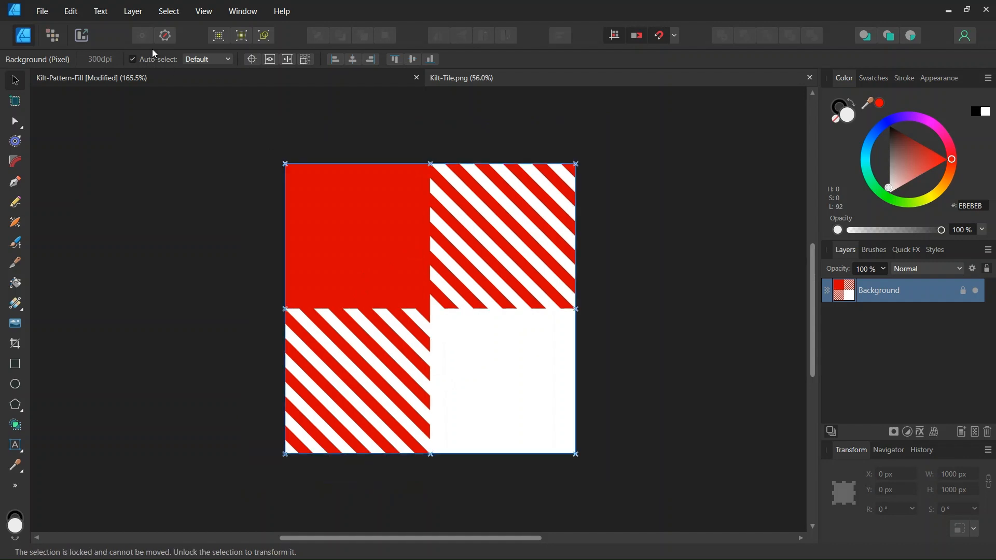
Start a new document with pixel units and a page size of 1000 by 1000 px.
left_click(48, 15)
left_click(57, 40)
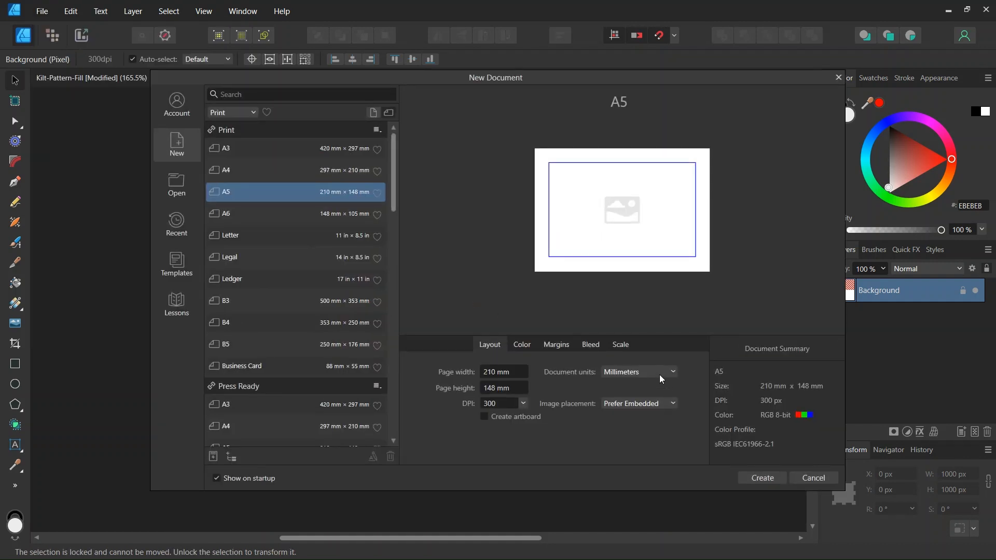
left_click(658, 375)
left_click(632, 387)
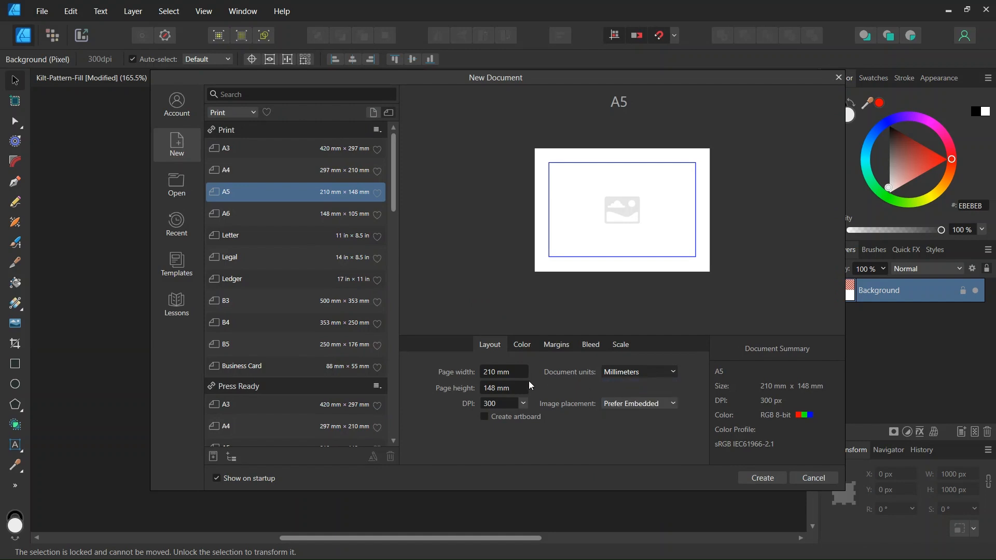
left_click(502, 386)
type("1000")
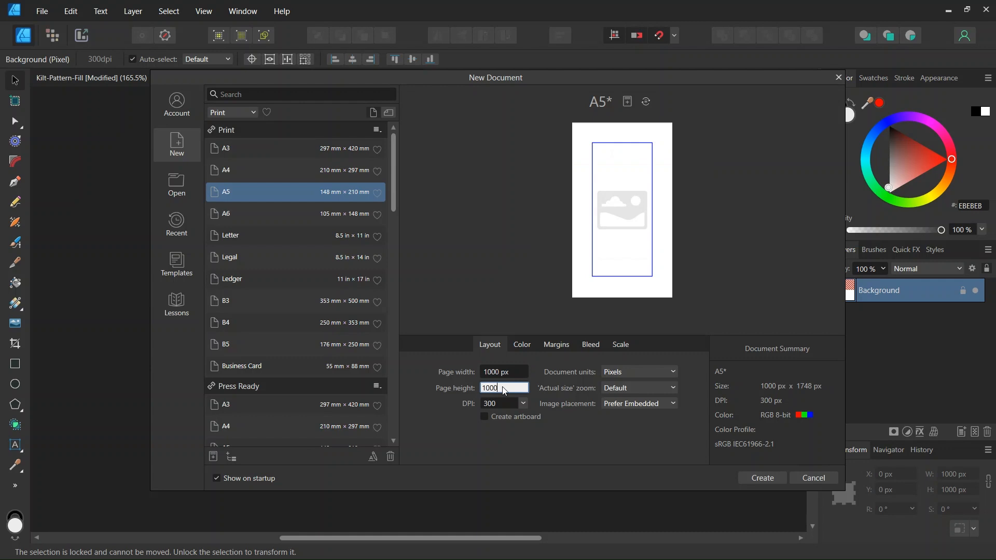
Exclude margins from the new document and create it.
left_click(549, 348)
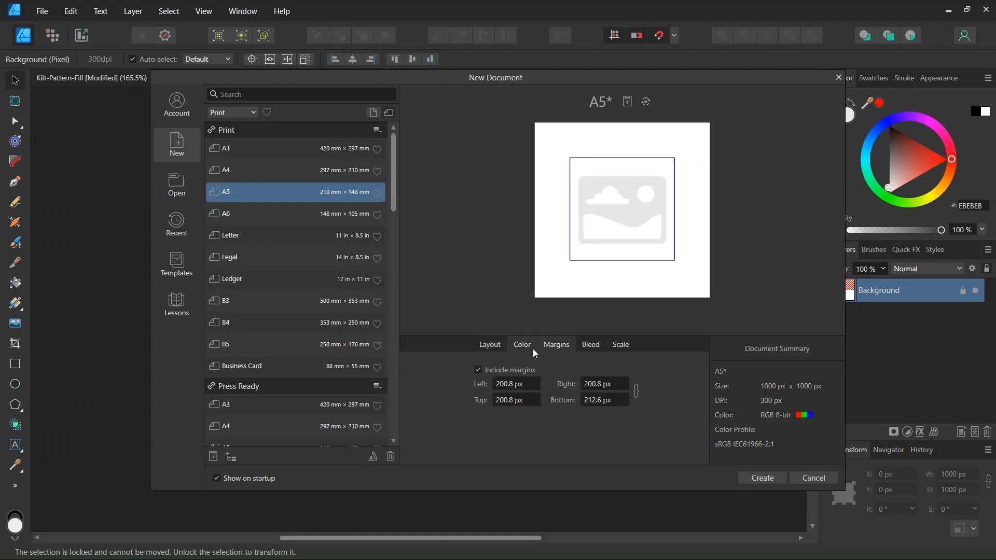
left_click(477, 370)
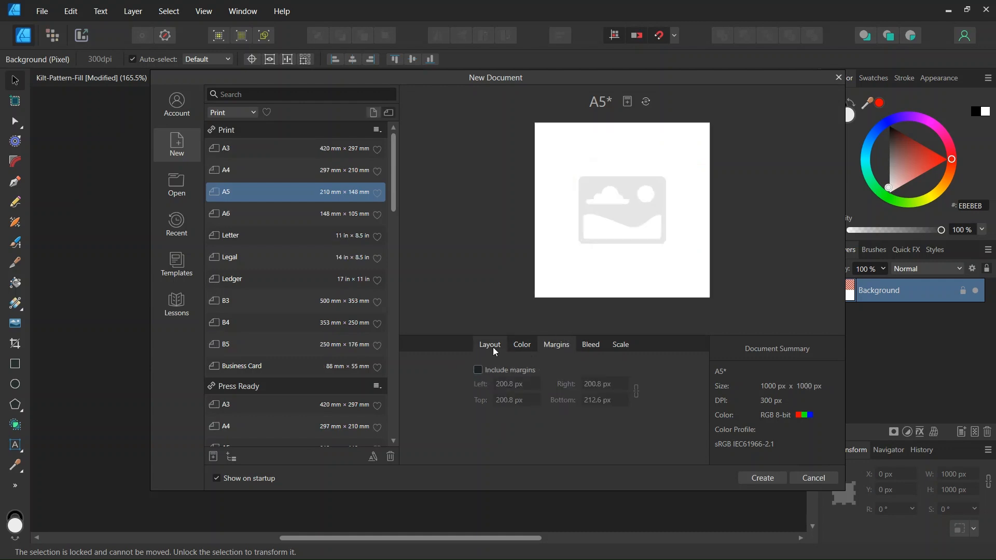
left_click(760, 478)
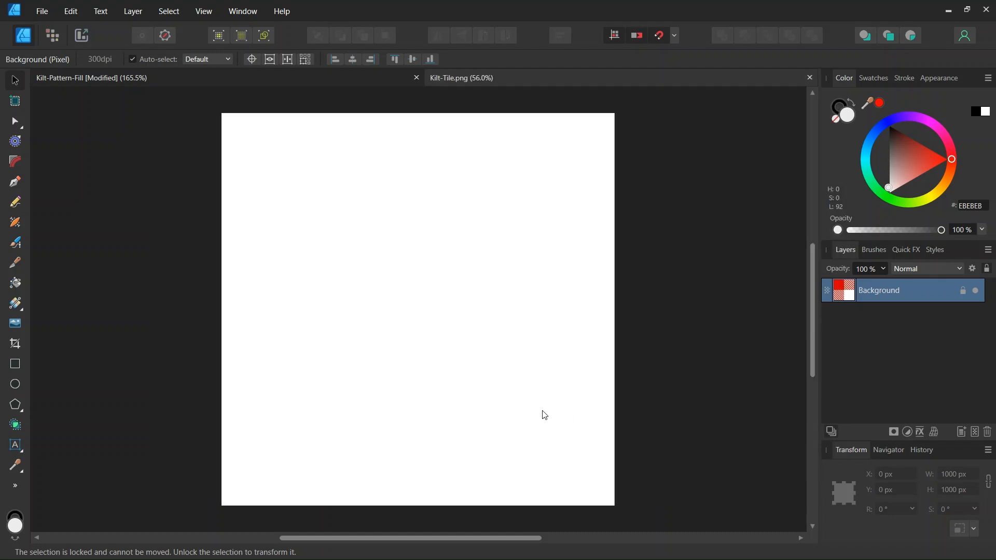
Review the snapping options for the new document.
scroll(472, 377, "down", 1)
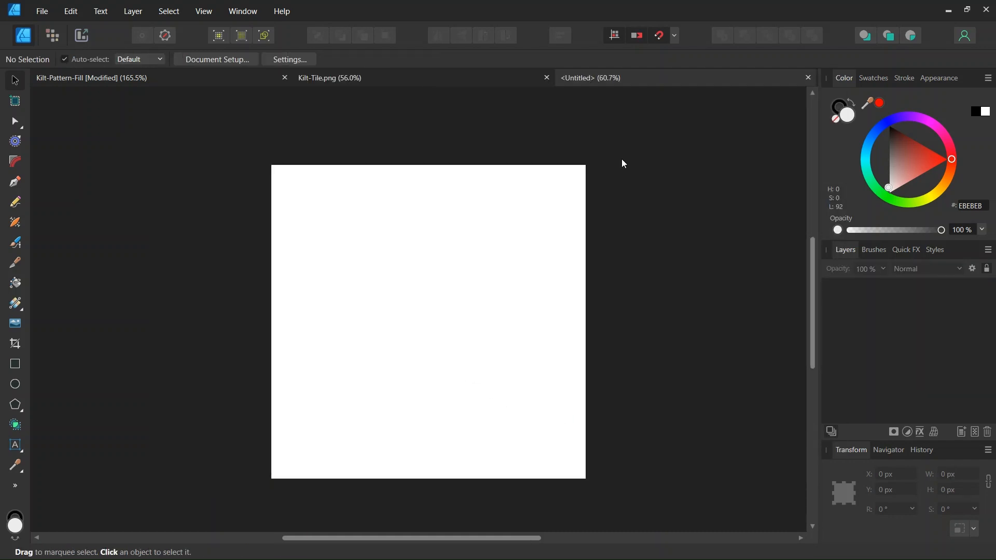
left_click(676, 36)
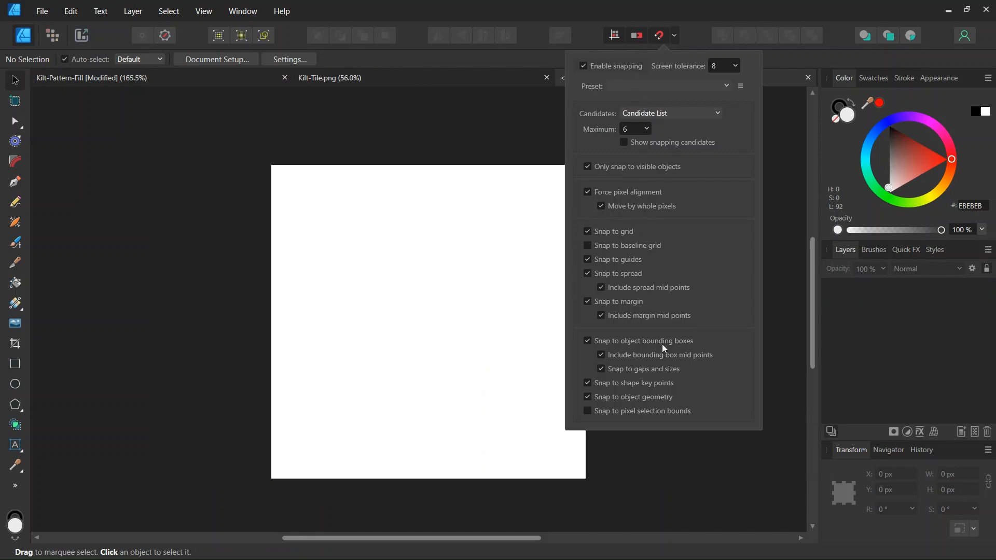
left_click(413, 314)
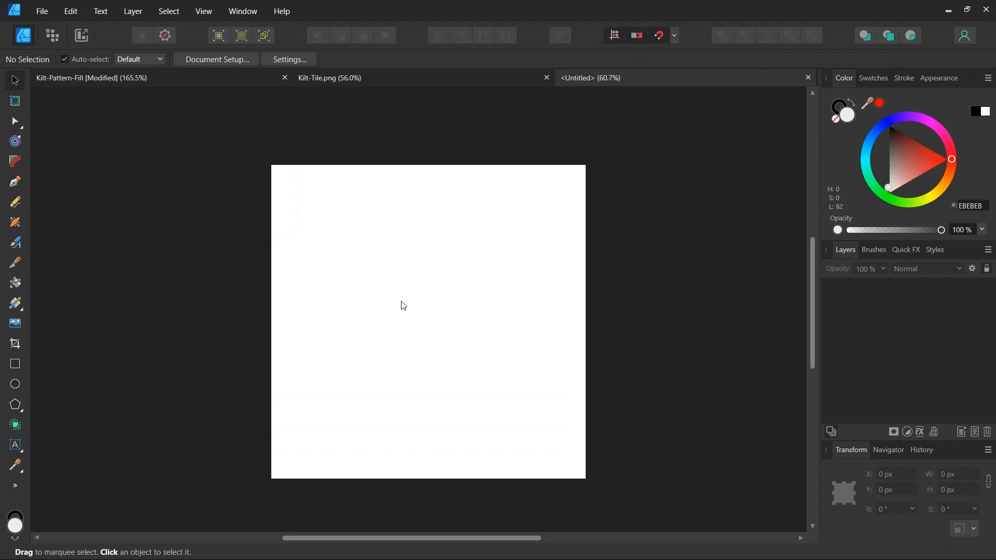
Add a horizontal and a vertical guide at 500 px, dividing the page into four equal quadrants.
left_click(208, 12)
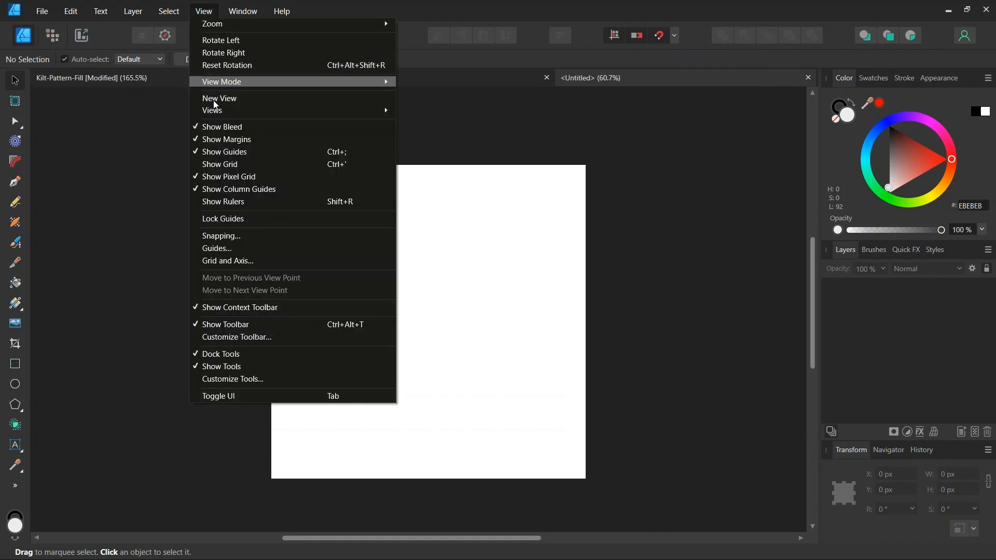
left_click(225, 249)
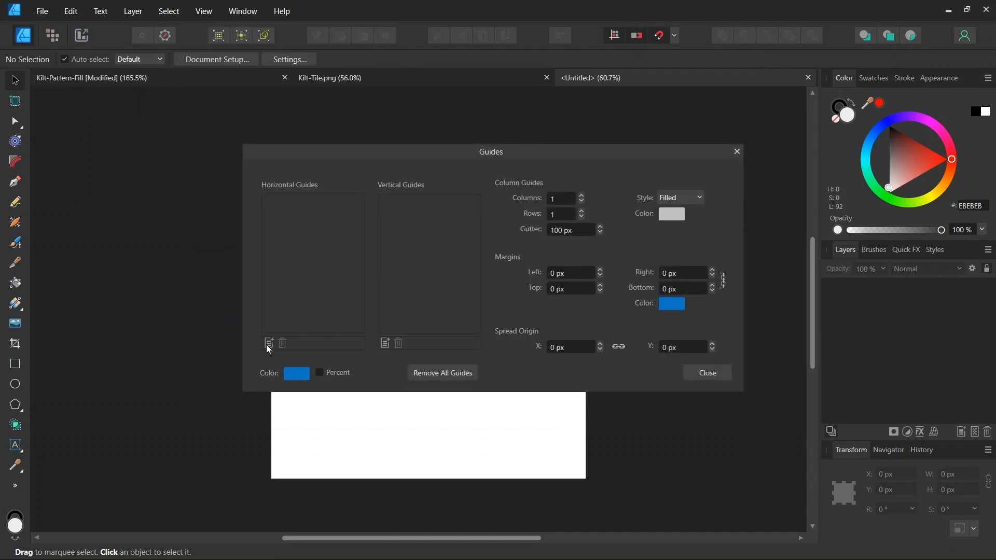
left_click(268, 345)
left_click(386, 344)
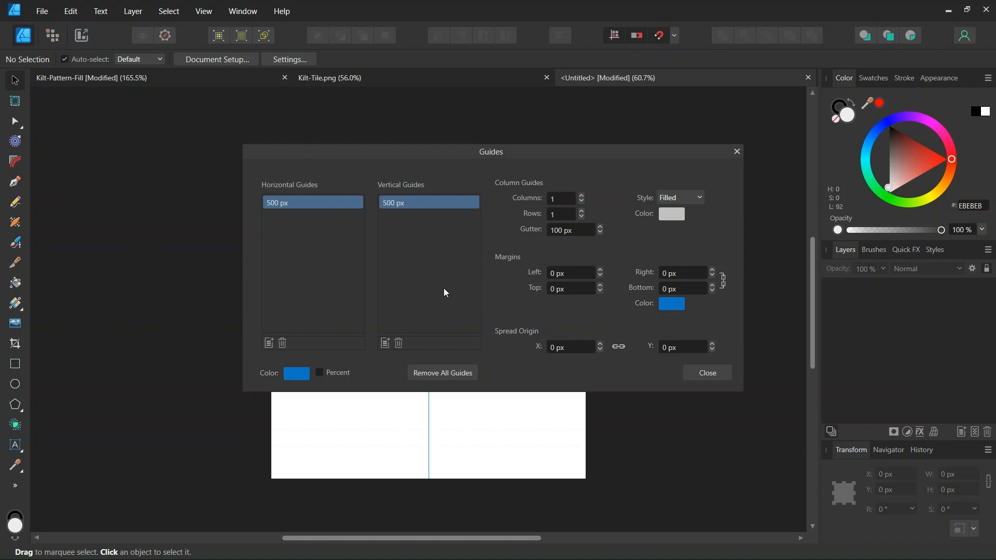
left_click(708, 372)
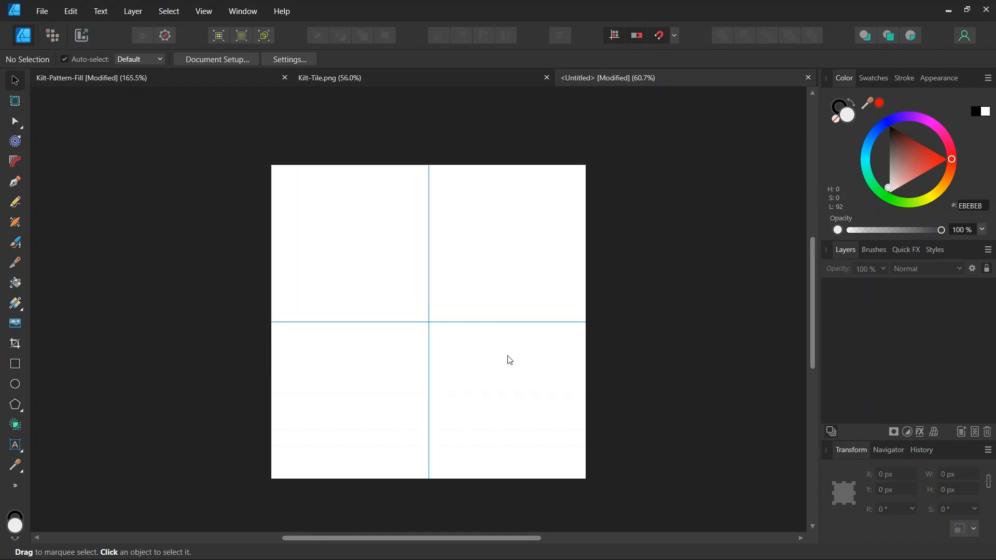
Open the grid and snapping axis settings and turn on the grid display.
left_click(204, 12)
left_click(245, 260)
left_click_drag(512, 174, 744, 121)
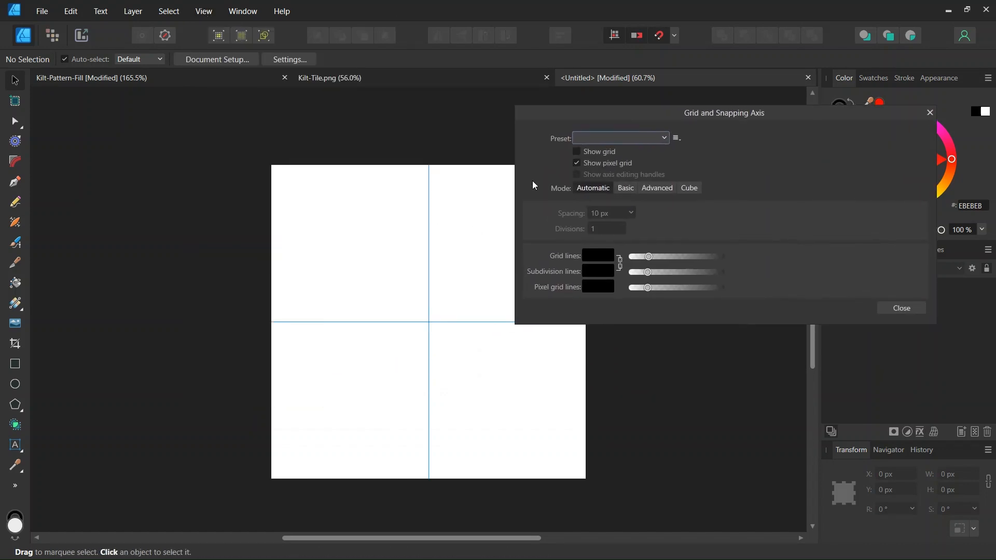
scroll(516, 175, "up", 1)
left_click(577, 153)
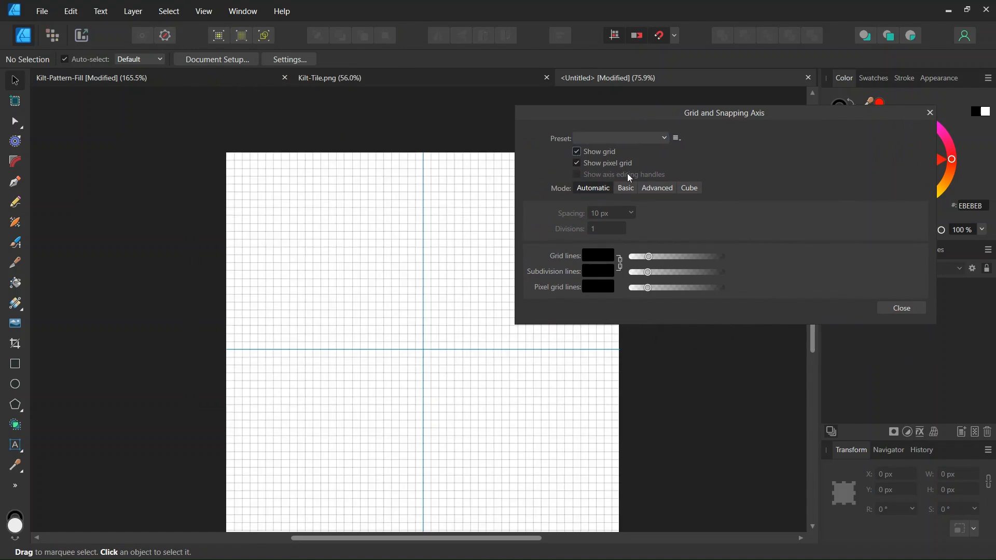
Switch the grid to Basic mode with 50 px spacing and close the grid settings.
left_click(625, 192)
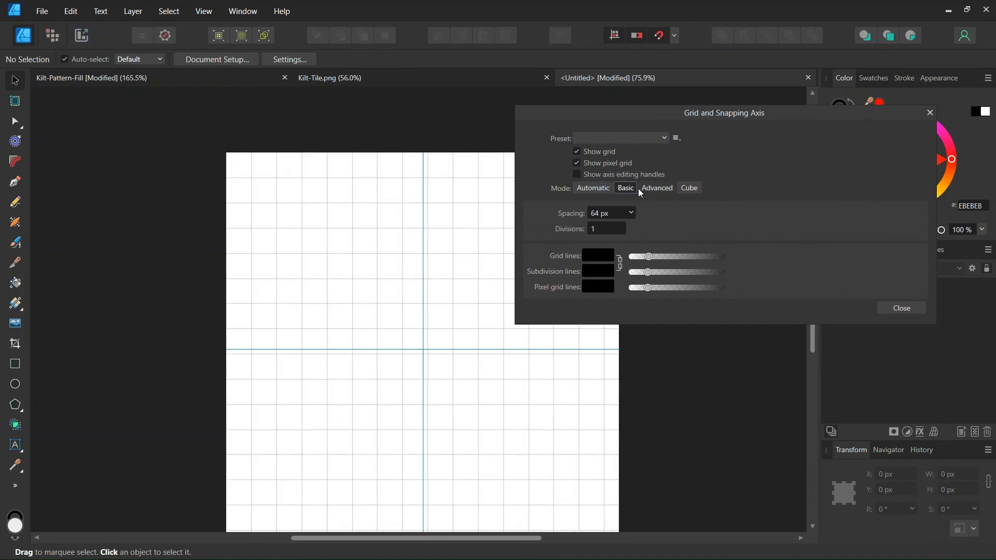
left_click(607, 215)
type("50")
key("Return")
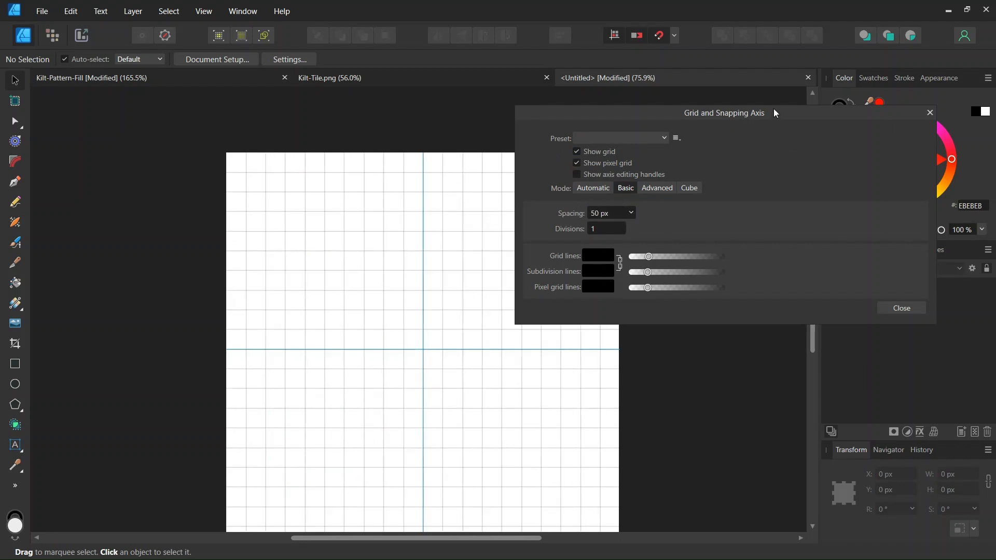
left_click_drag(773, 109, 812, 86)
left_click(939, 285)
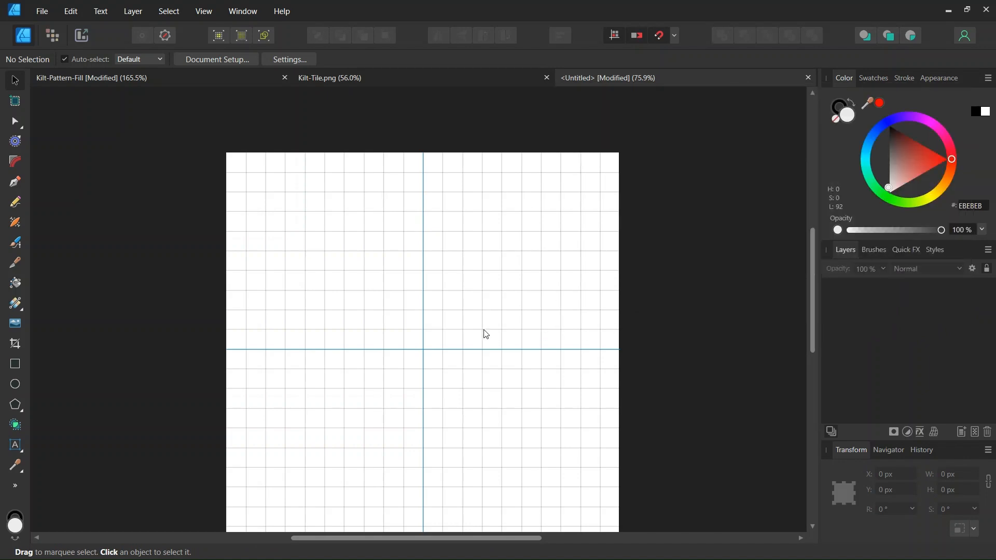
Draw a 500 by 500 px rectangle with red fill E00000 and no stroke, covering the page's upper-left quadrant.
scroll(485, 332, "down", 1)
scroll(479, 316, "down", 1)
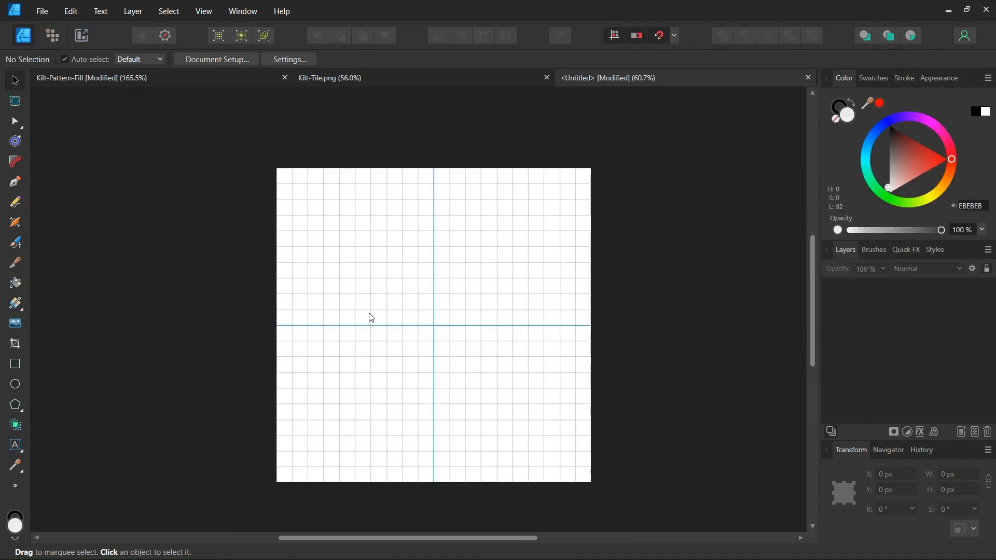
left_click(15, 365)
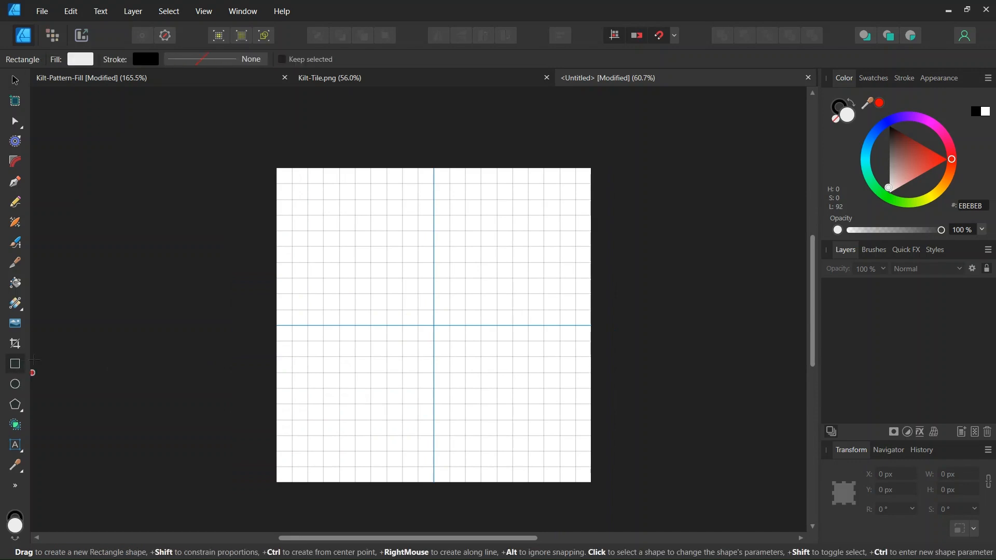
left_click(148, 58)
left_click(238, 84)
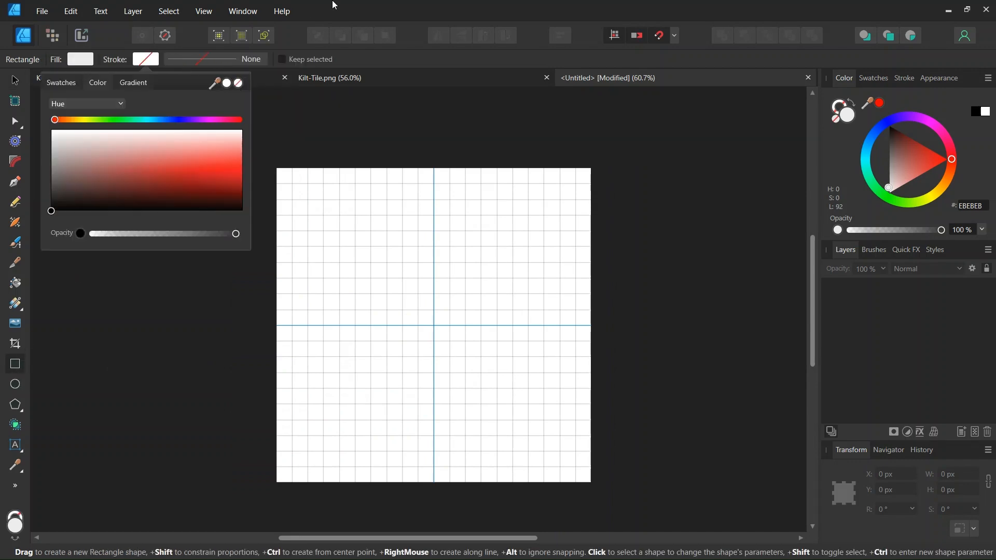
left_click(73, 62)
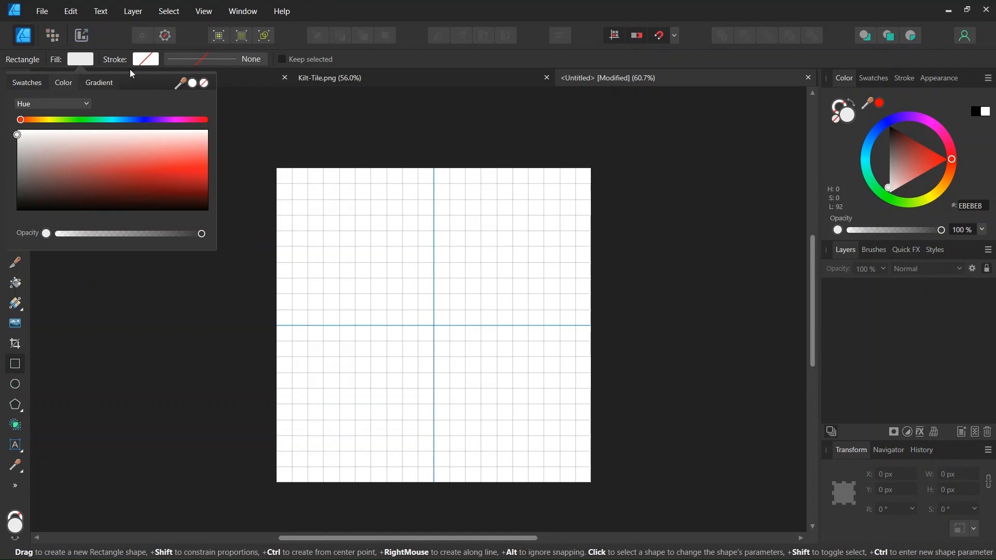
left_click_drag(207, 166, 215, 179)
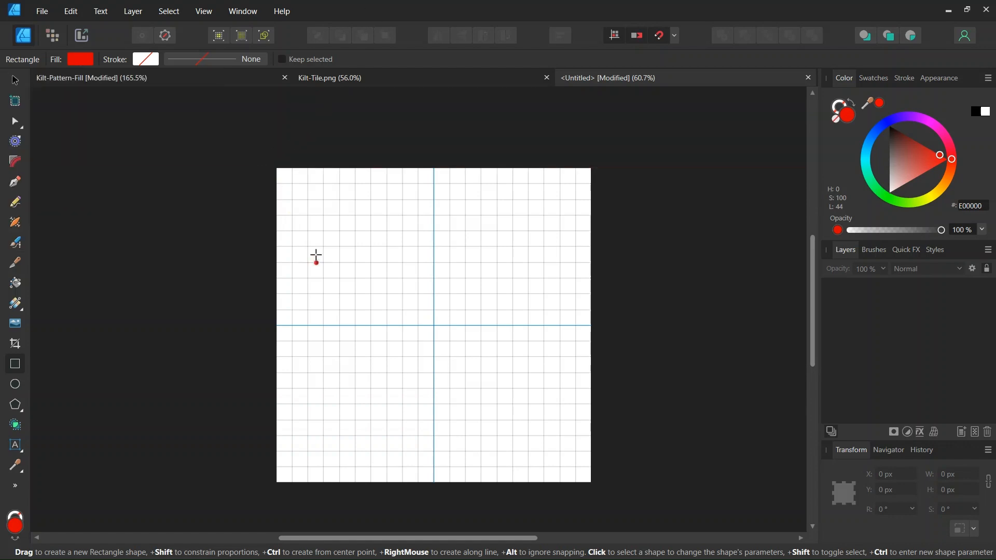
scroll(295, 203, "up", 1)
left_click_drag(285, 171, 468, 356)
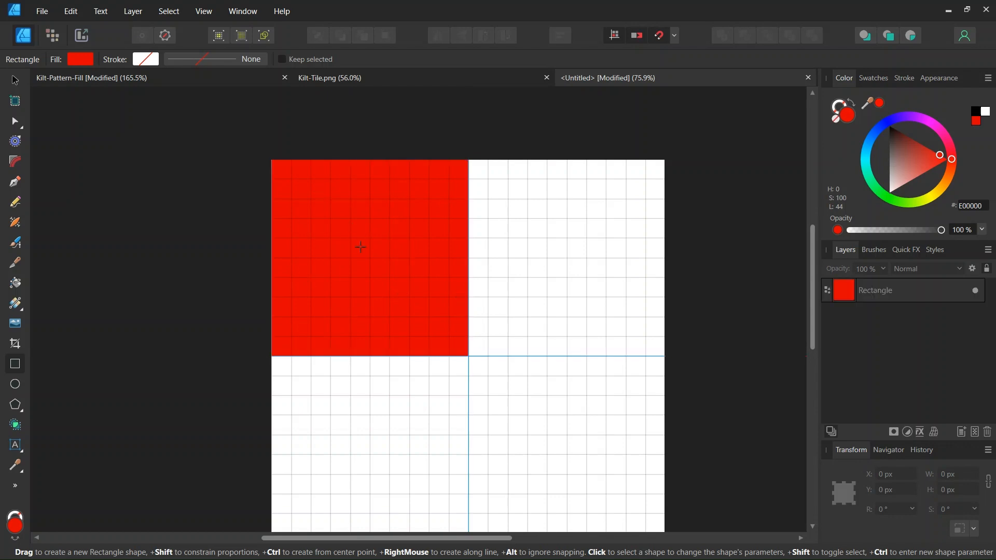
Darken the red square's fill to C70505 and deselect it.
left_click(417, 231)
left_click(932, 152)
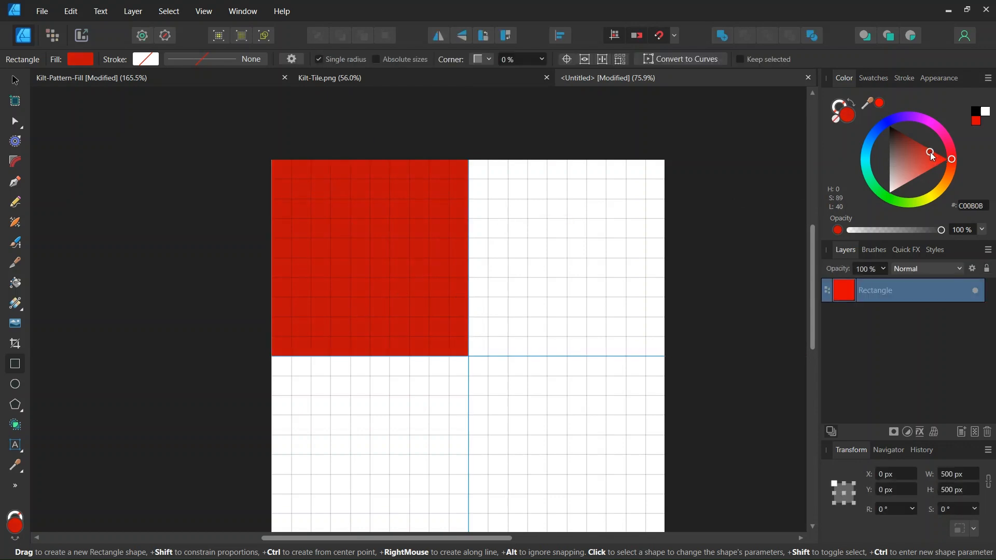
left_click(934, 154)
left_click(14, 81)
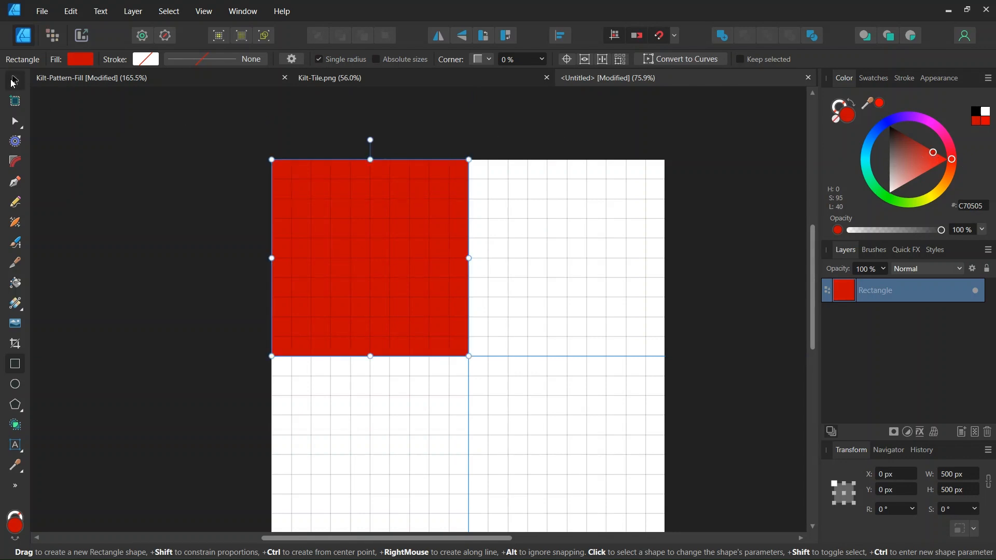
key("Escape")
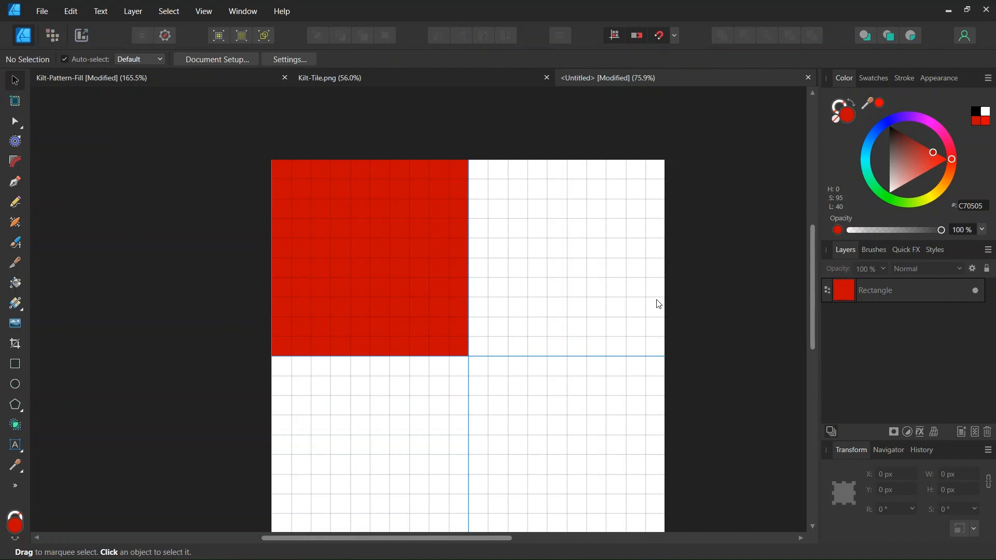
With the Pen tool, draw a triangle with 50 px legs in the page's upper-right corner and fill it red C70505.
scroll(658, 304, "right", 3)
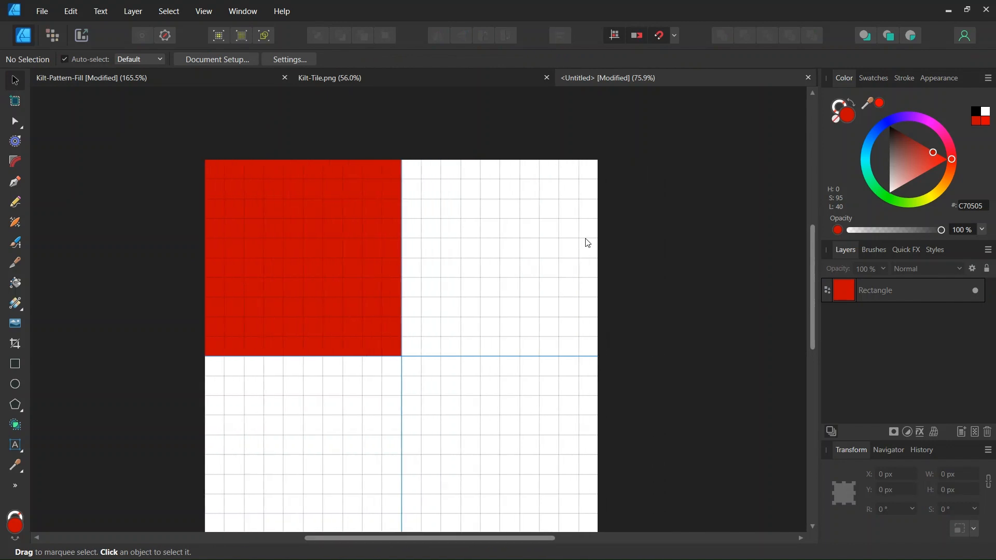
scroll(587, 240, "up", 1)
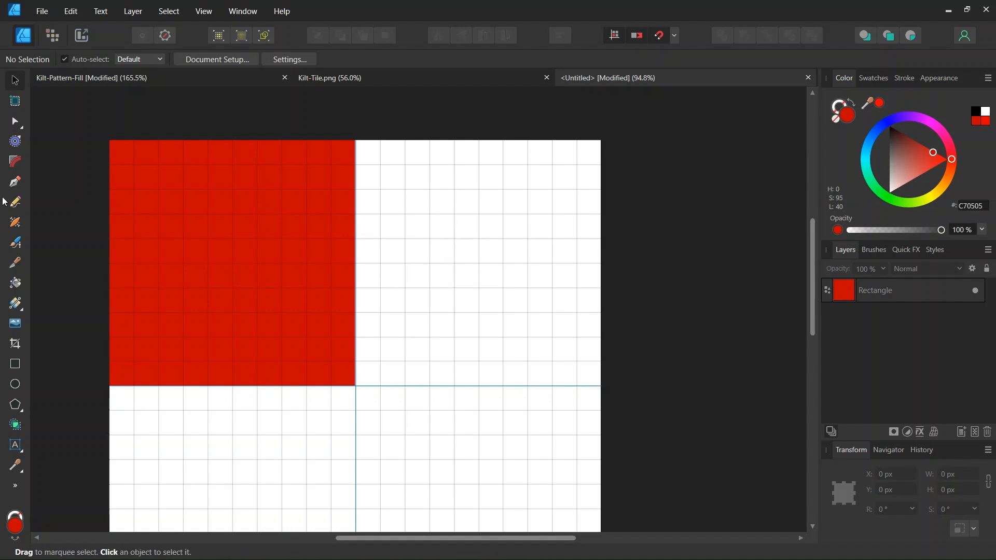
left_click(16, 181)
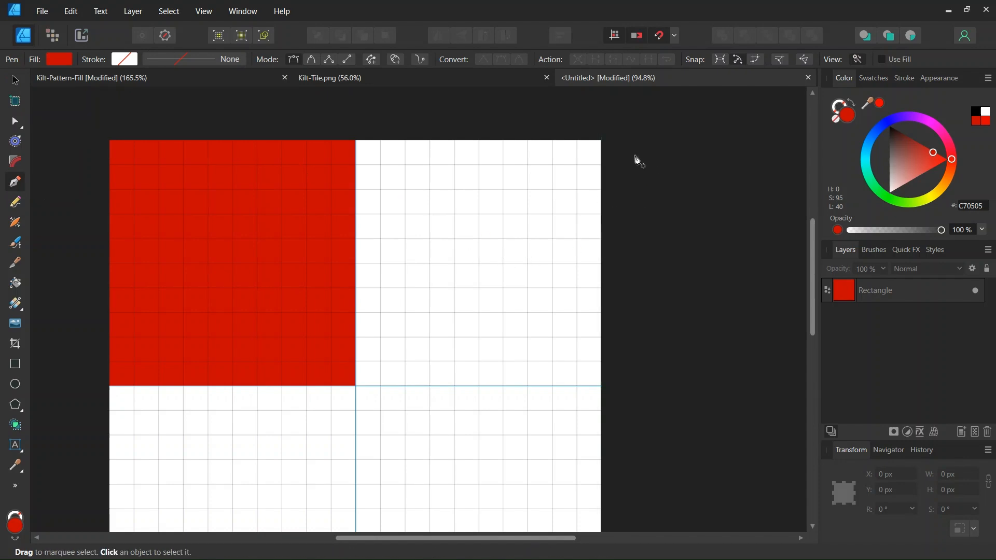
scroll(632, 159, "up", 1)
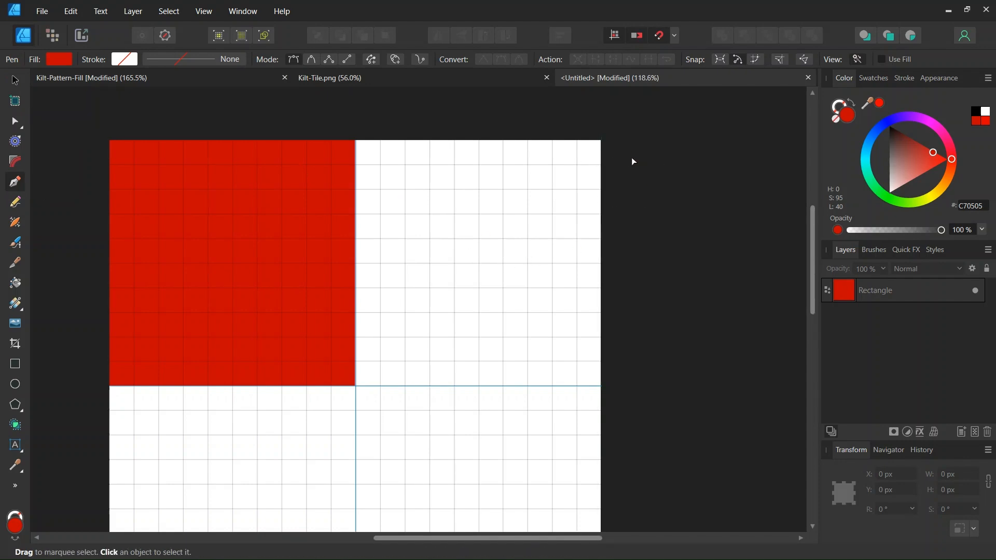
left_click(564, 136)
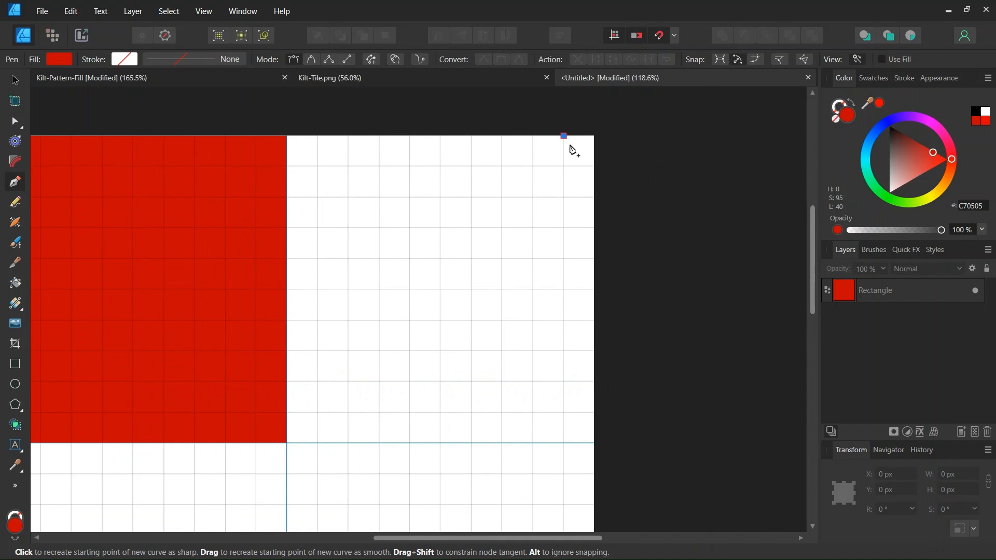
left_click(595, 166)
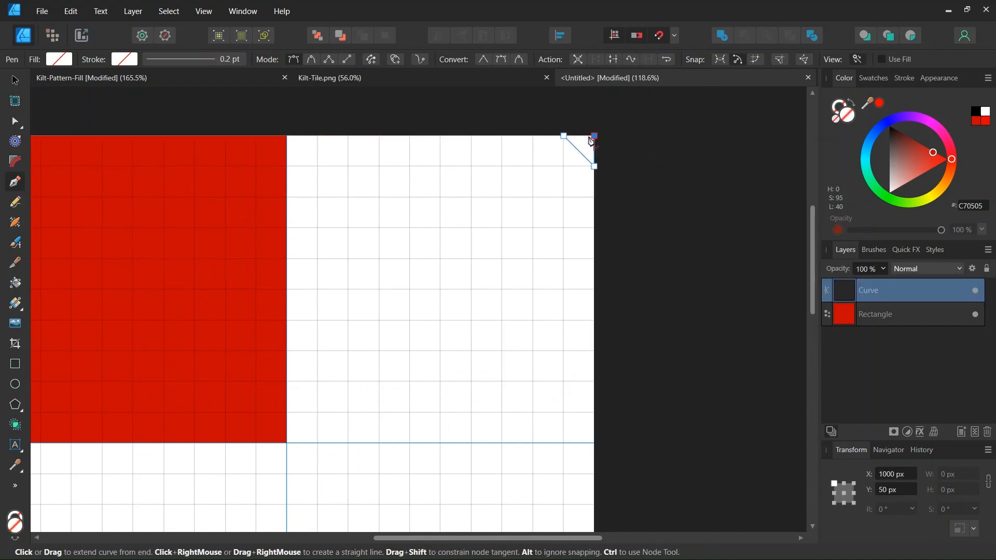
left_click(593, 137)
left_click(564, 136)
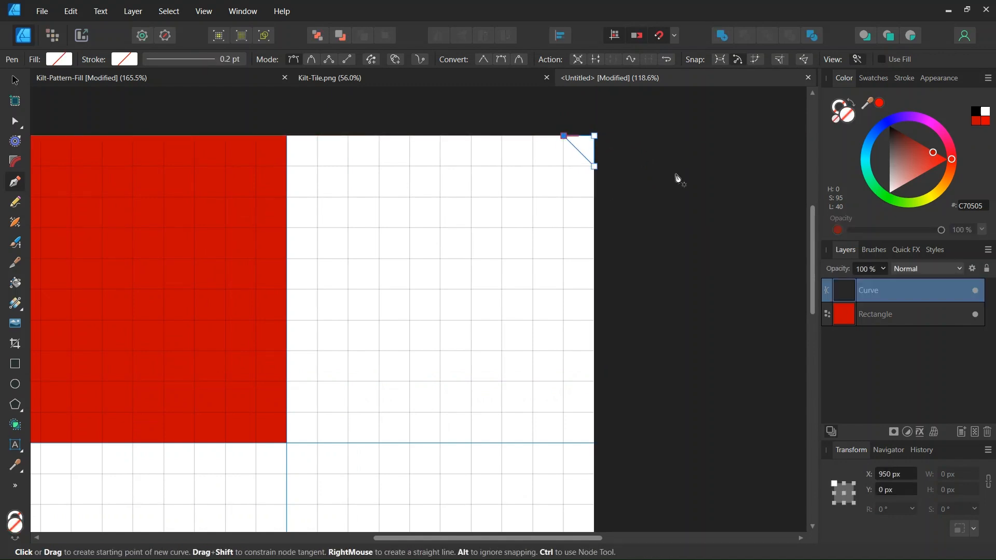
left_click(975, 124)
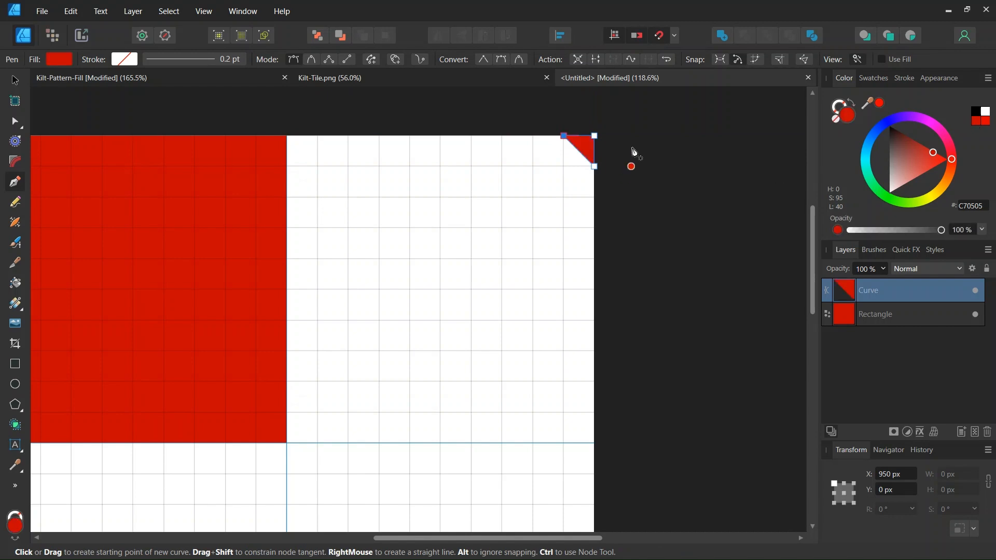
key("Escape")
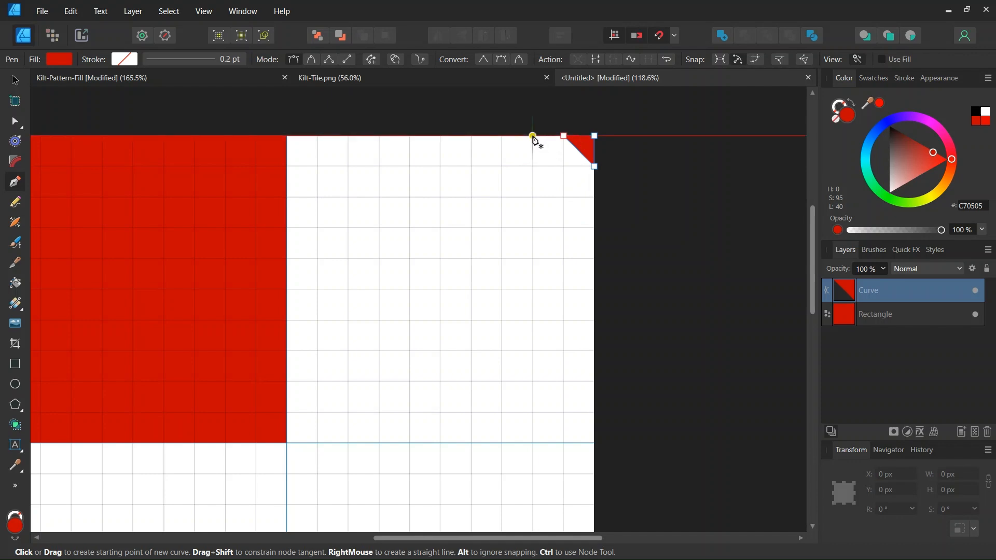
Draw a red-filled diagonal stripe from x 850–900 px on the page's top edge to y 100–150 px on its right edge.
left_click(533, 136)
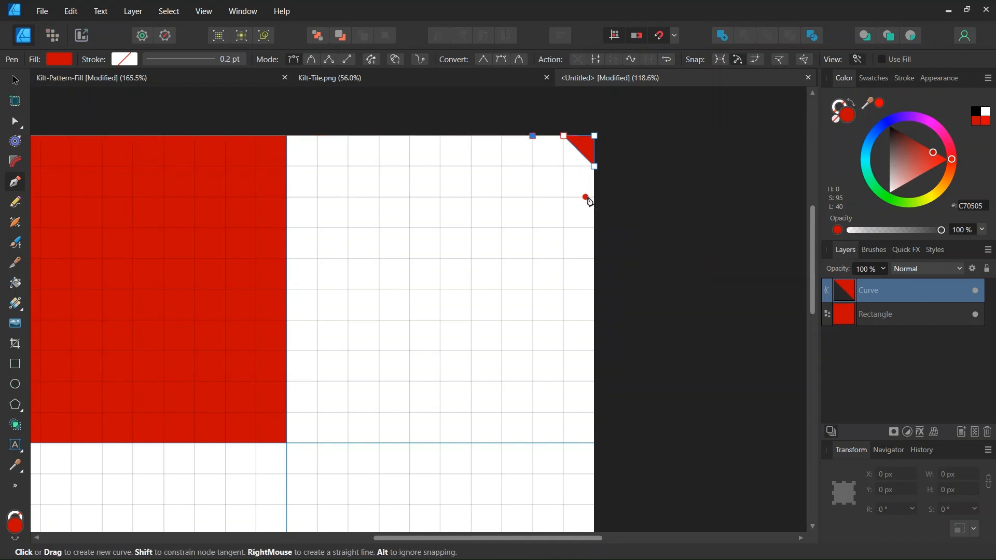
left_click_drag(595, 197, 595, 229)
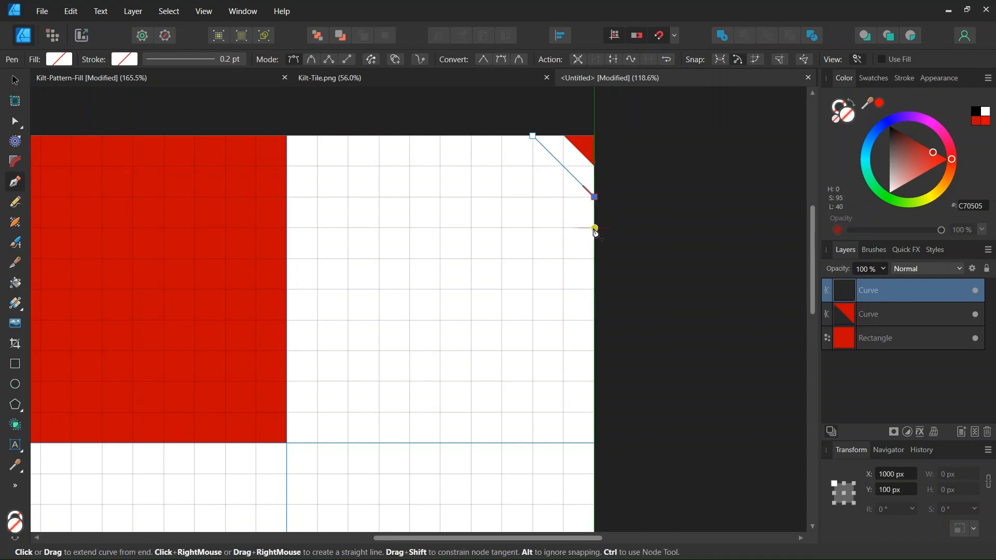
left_click(501, 136)
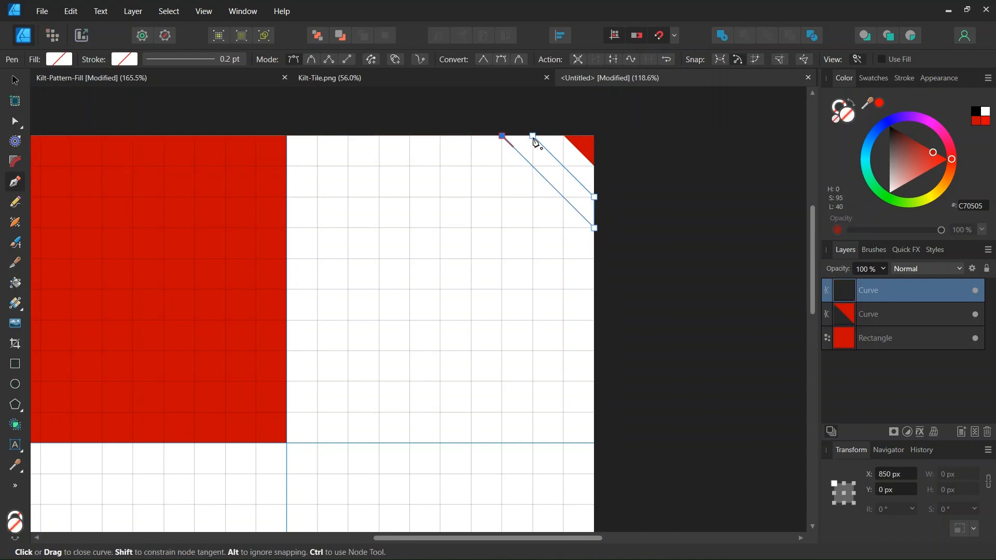
key("Escape")
left_click(974, 124)
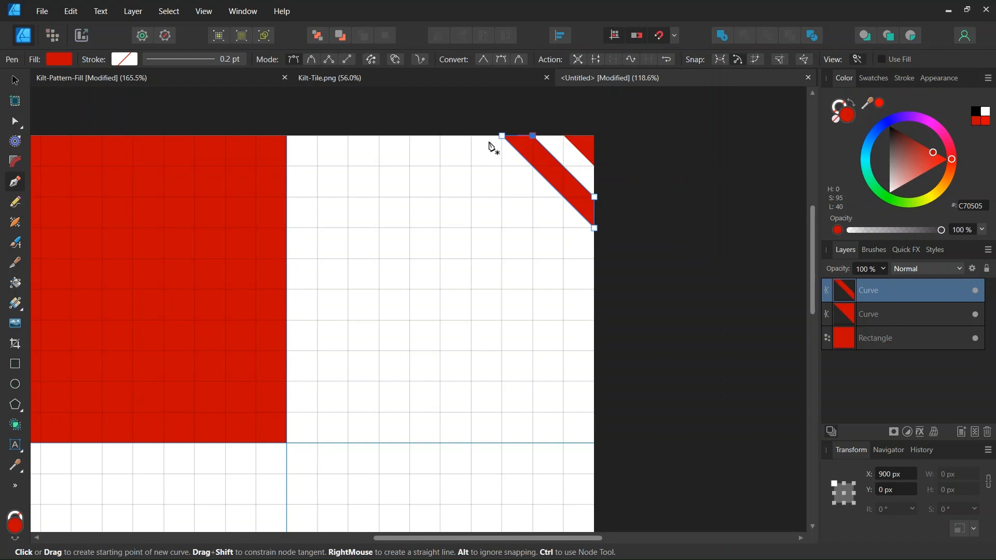
key("Escape")
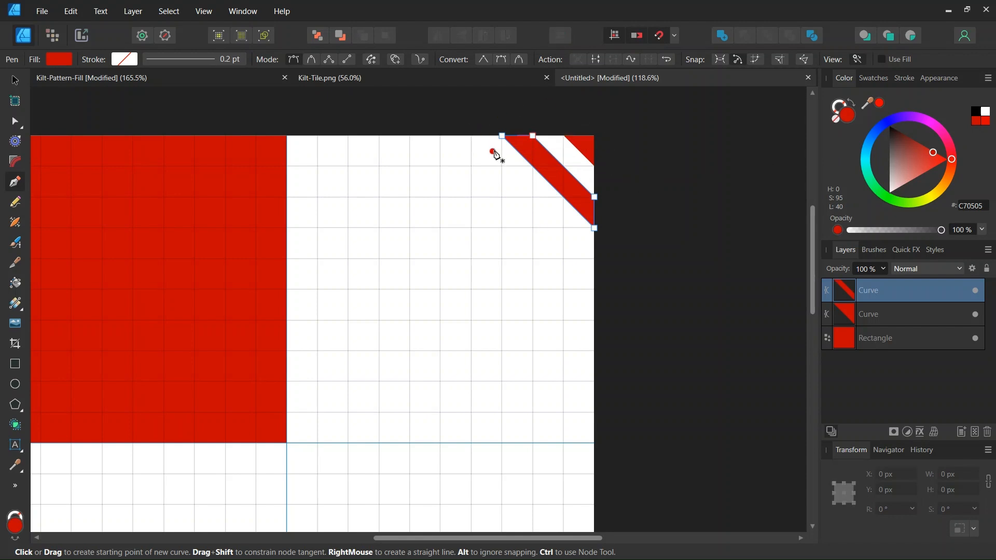
Draw a red-filled diagonal stripe from x 750–800 px on the page's top edge to y 200–250 px on its right edge.
left_click(471, 136)
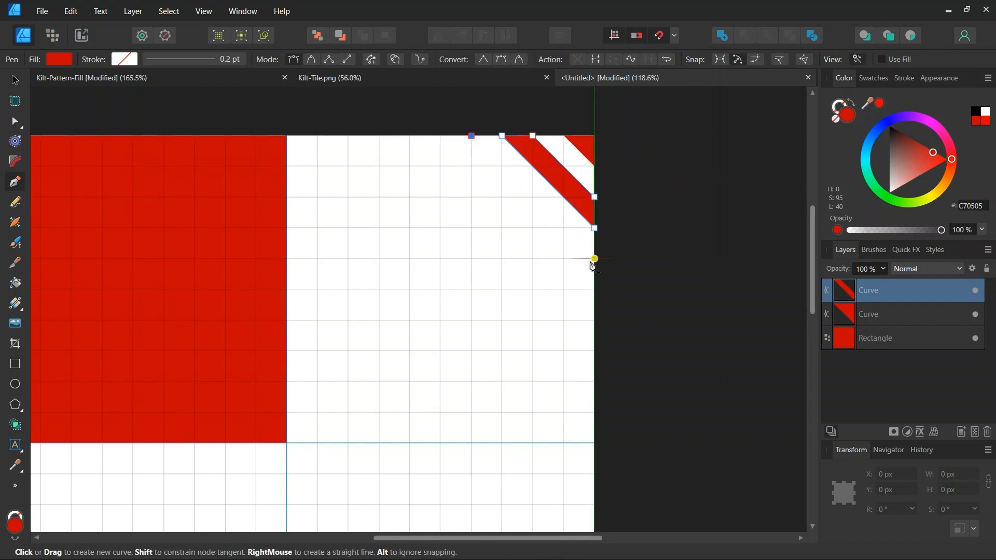
left_click(594, 258)
left_click(595, 289)
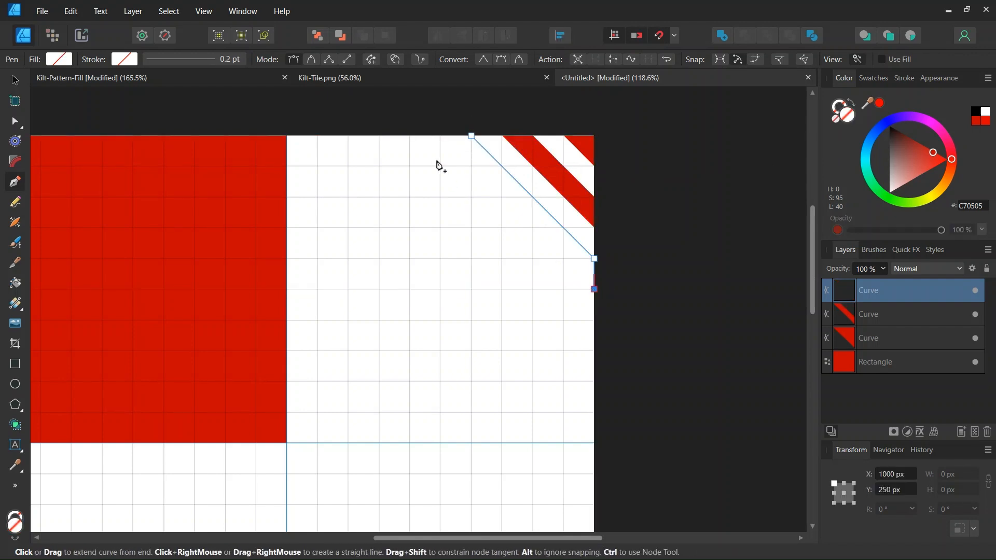
left_click(440, 137)
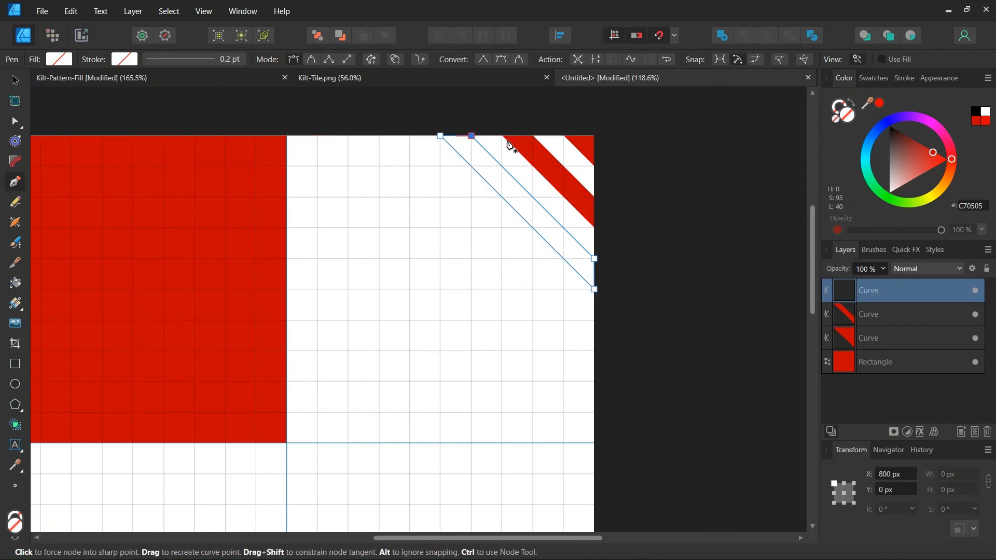
left_click(471, 136)
left_click(977, 125)
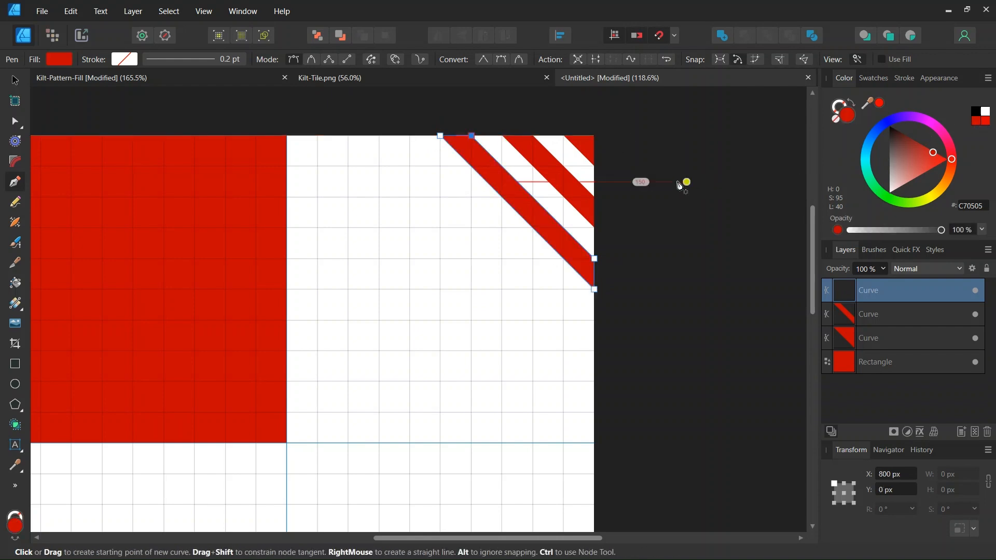
Draw a red-filled diagonal stripe from x 650–700 px on the page's top edge to y 300–350 px on its right edge.
left_click(409, 136)
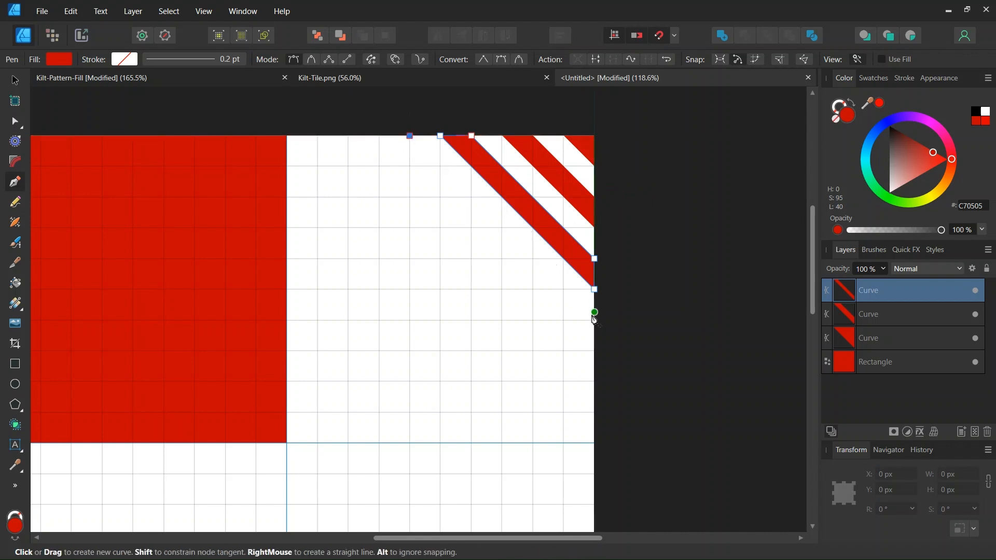
left_click(594, 320)
left_click(594, 351)
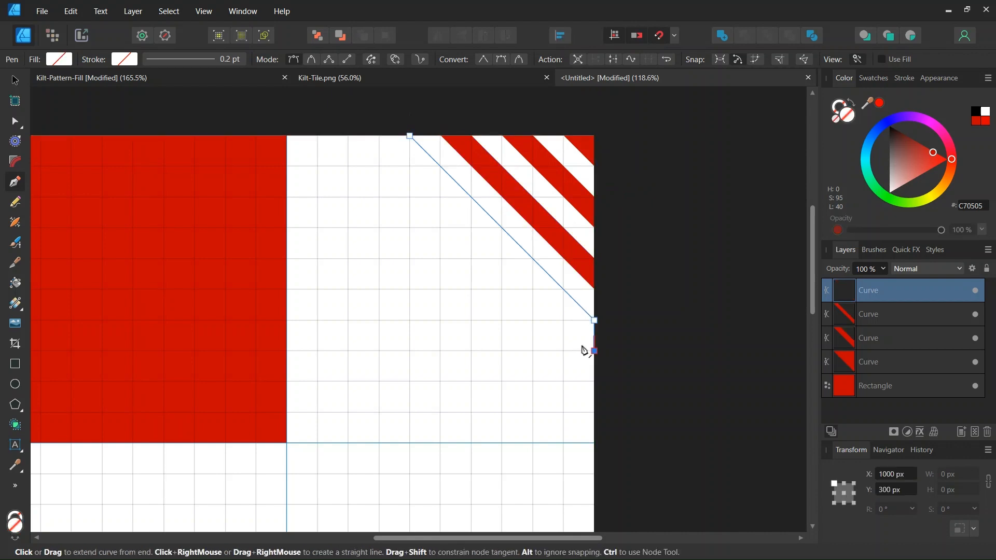
left_click(379, 136)
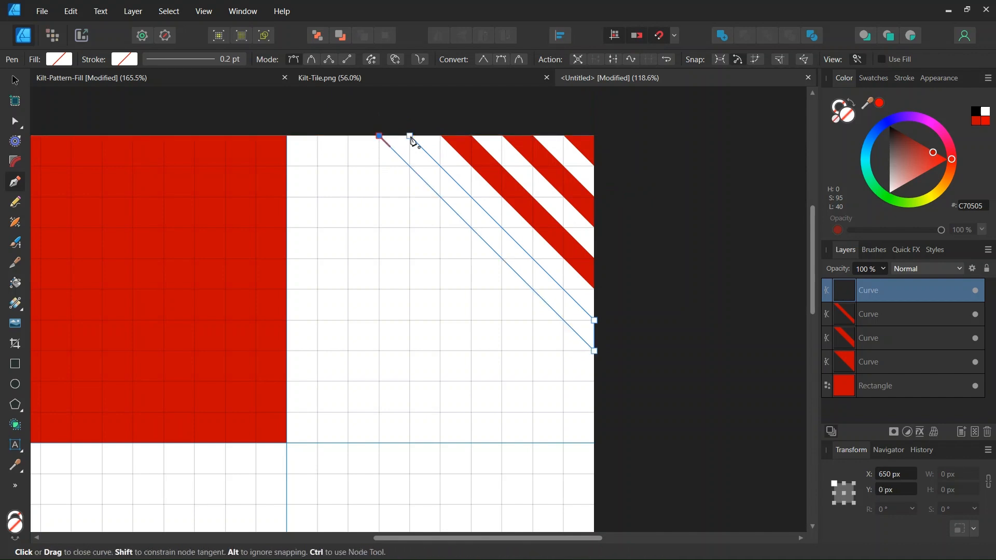
left_click(409, 136)
left_click(975, 125)
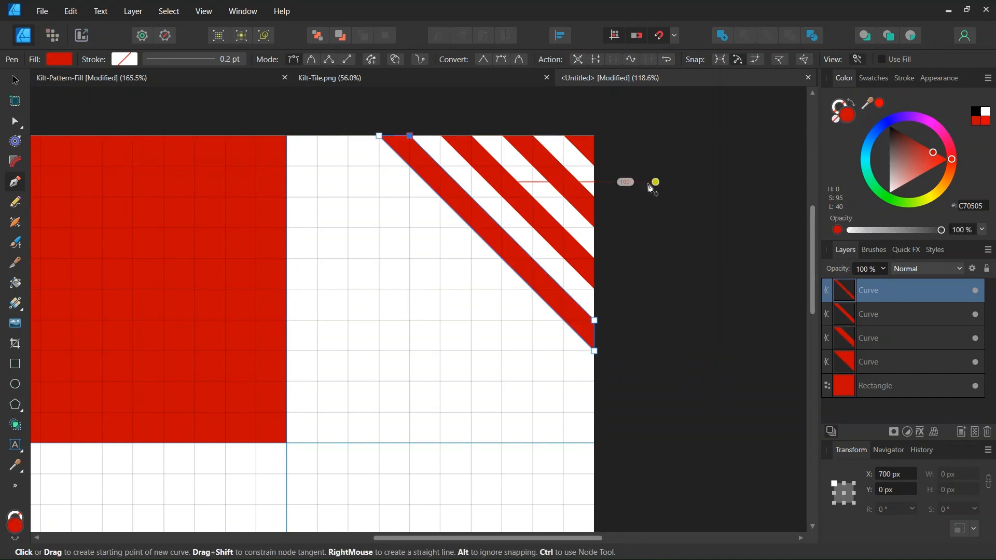
Draw a red-filled diagonal stripe from x 550–600 px on the page's top edge to y 400–450 px on its right edge.
left_click(348, 136)
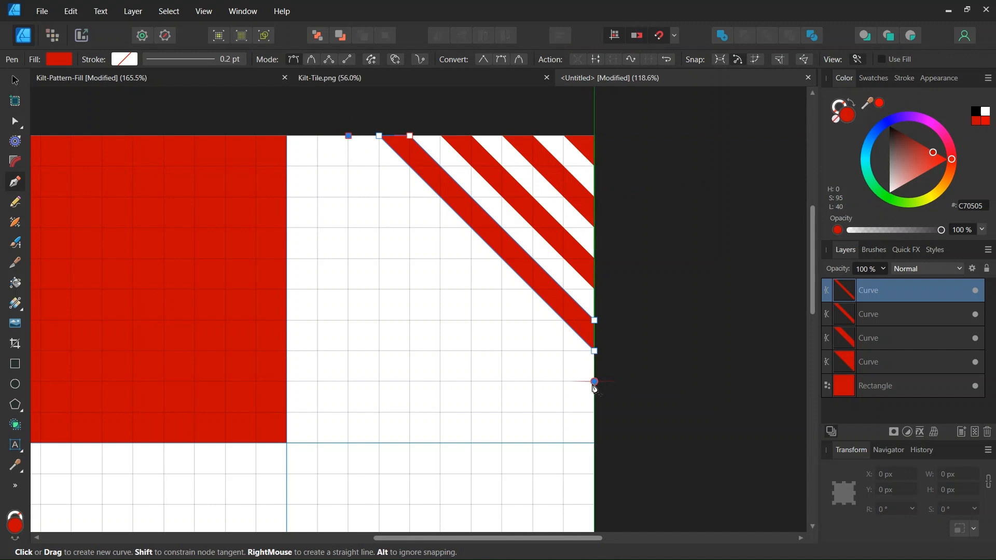
left_click(594, 382)
left_click(594, 413)
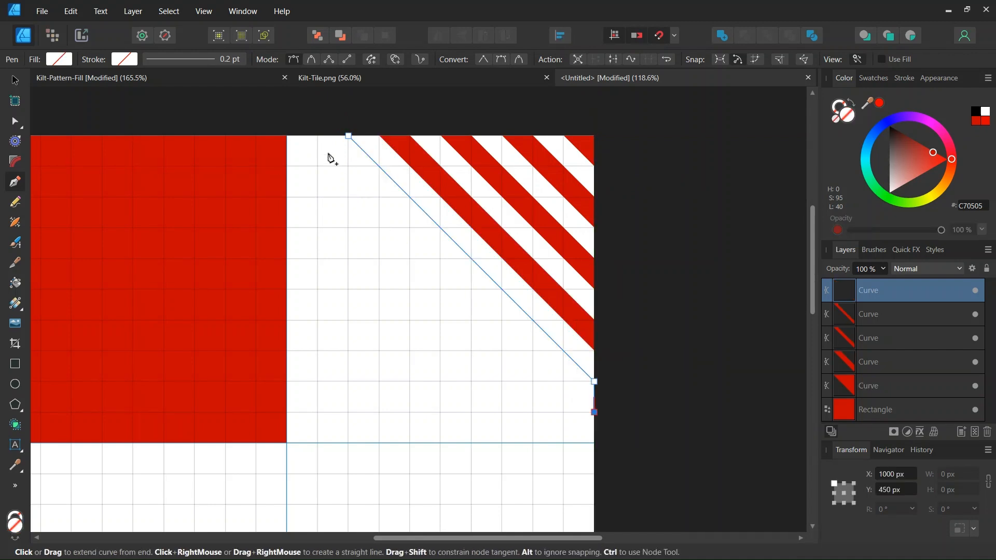
left_click(317, 136)
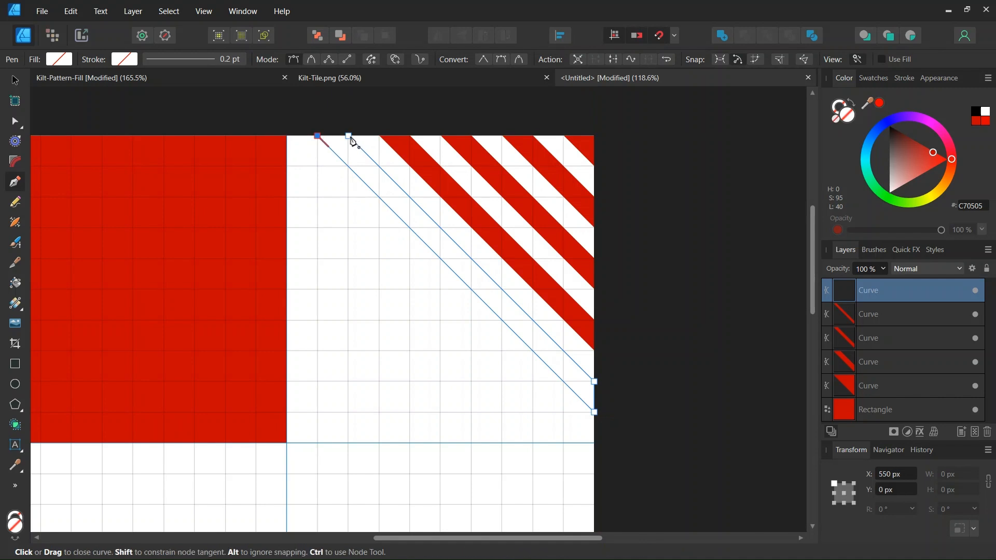
left_click(349, 136)
left_click(978, 126)
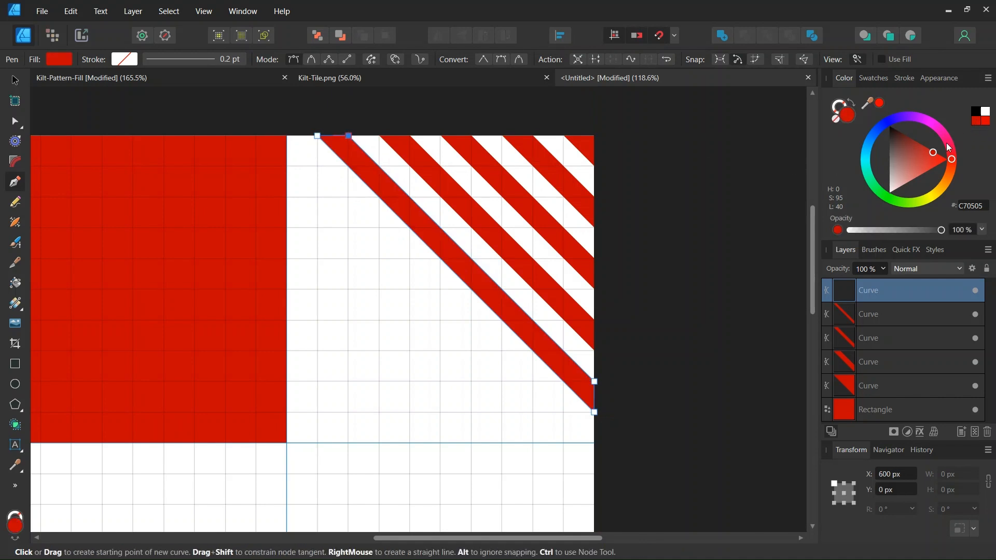
Draw a red-filled stripe from y 0–50 px on the vertical centre line to x 950–1000 px on the horizontal centre line.
left_click(288, 137)
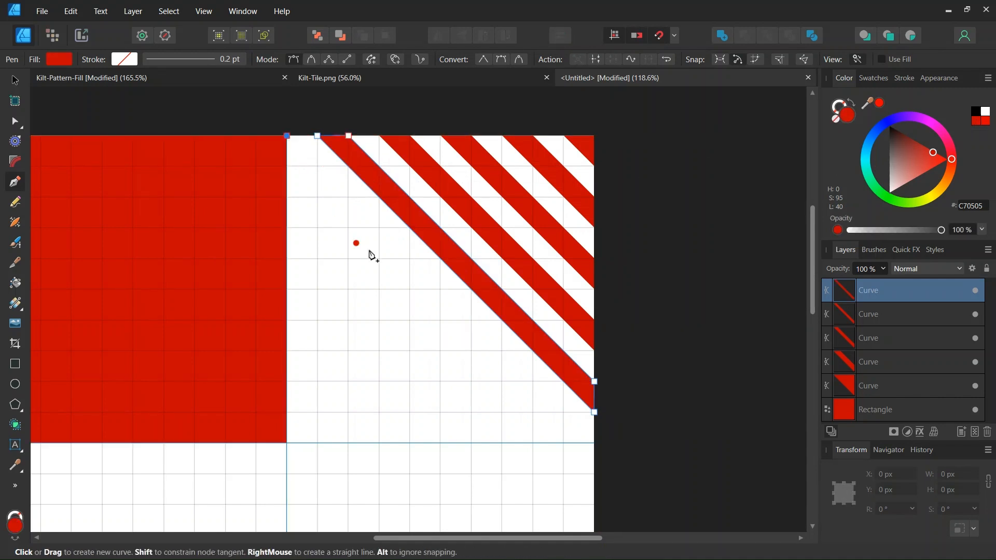
left_click(594, 442)
left_click(564, 444)
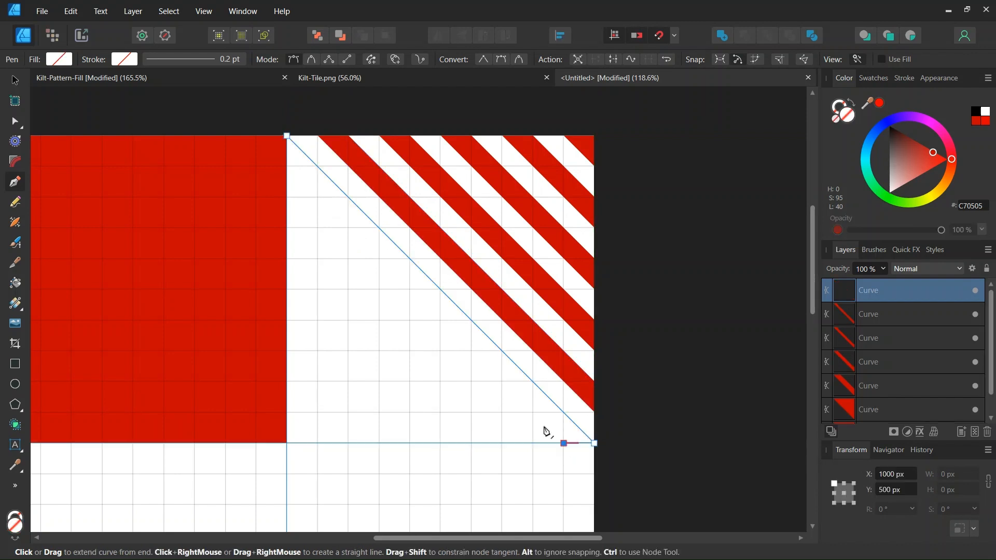
left_click(287, 167)
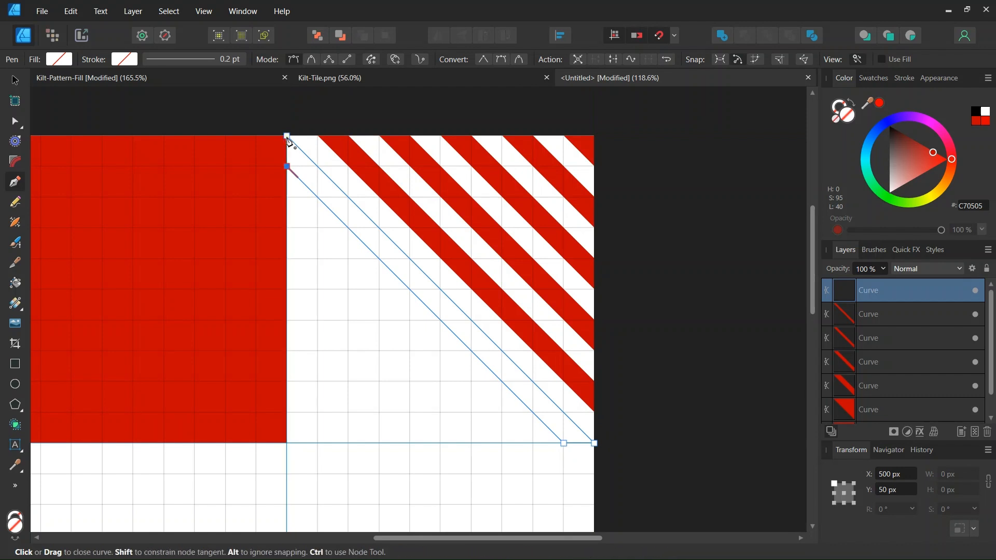
left_click(286, 136)
left_click(978, 125)
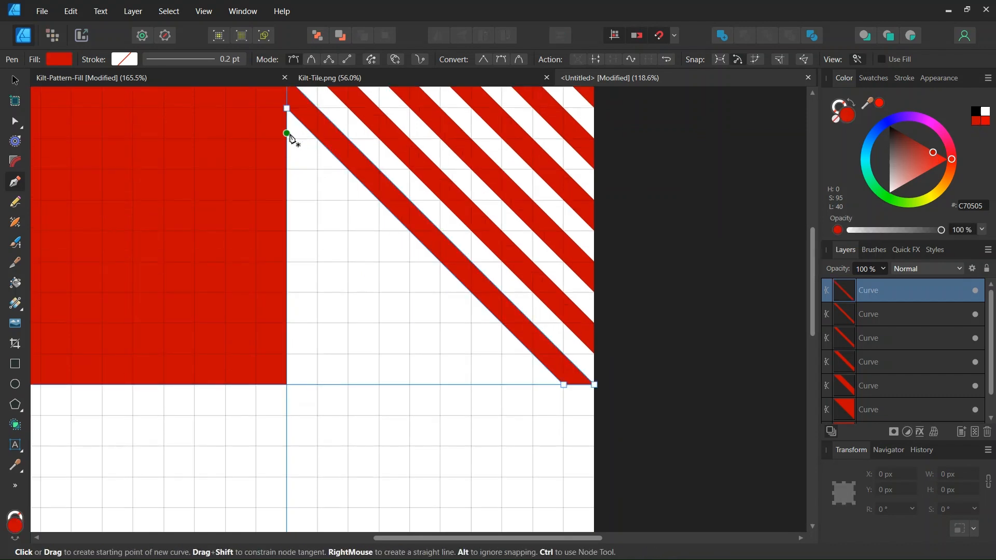
Draw a red-filled stripe from y 100–150 px on the vertical centre line to x 850–900 px on the horizontal centre line.
left_click(286, 139)
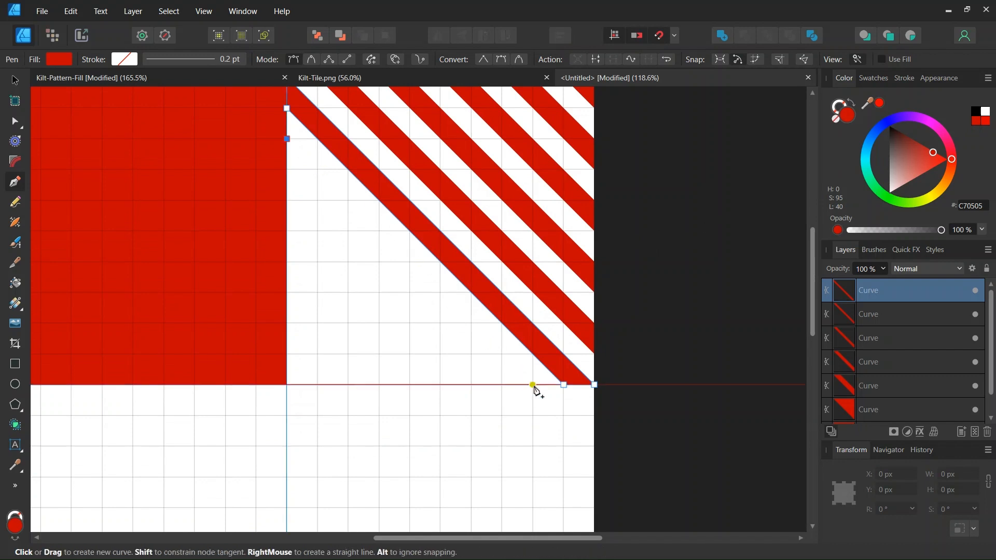
left_click_drag(532, 385, 502, 387)
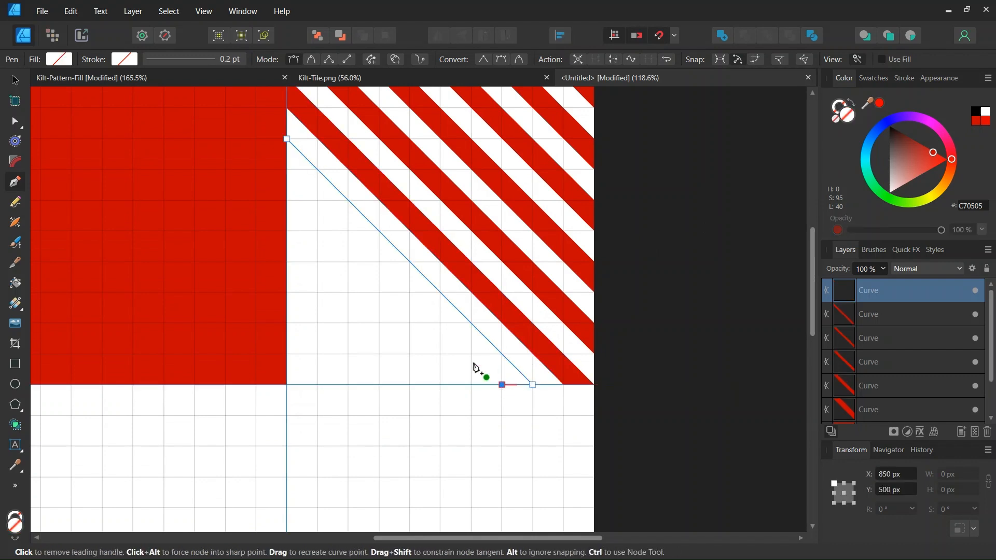
left_click(286, 170)
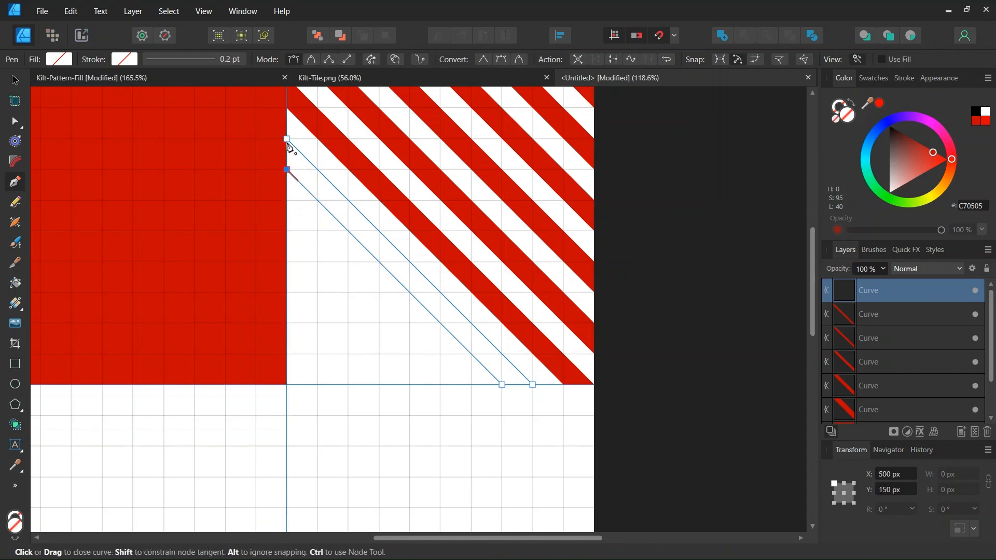
left_click(288, 140)
left_click(975, 128)
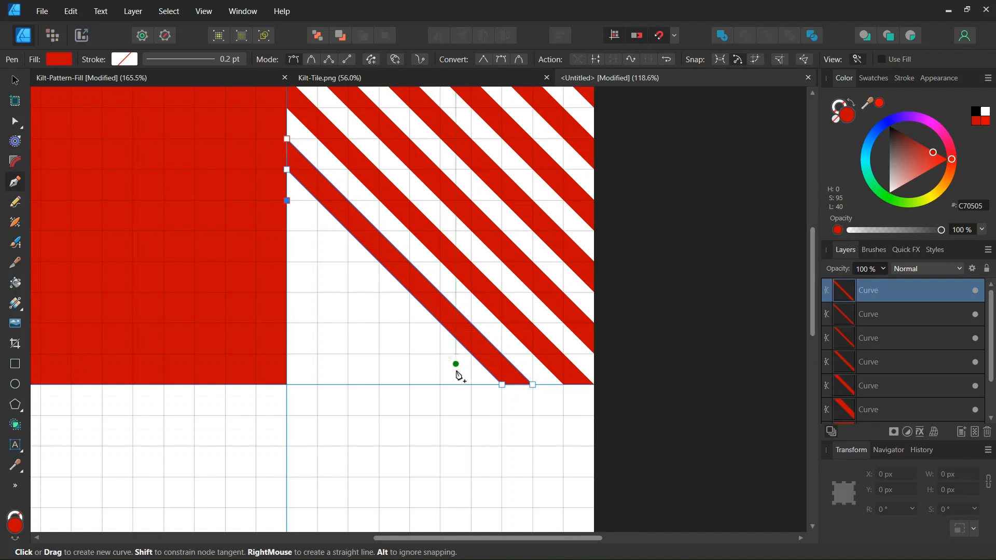
Draw a red-filled stripe from y 200–250 px on the vertical centre line to x 750–800 px on the horizontal centre line.
left_click(471, 385)
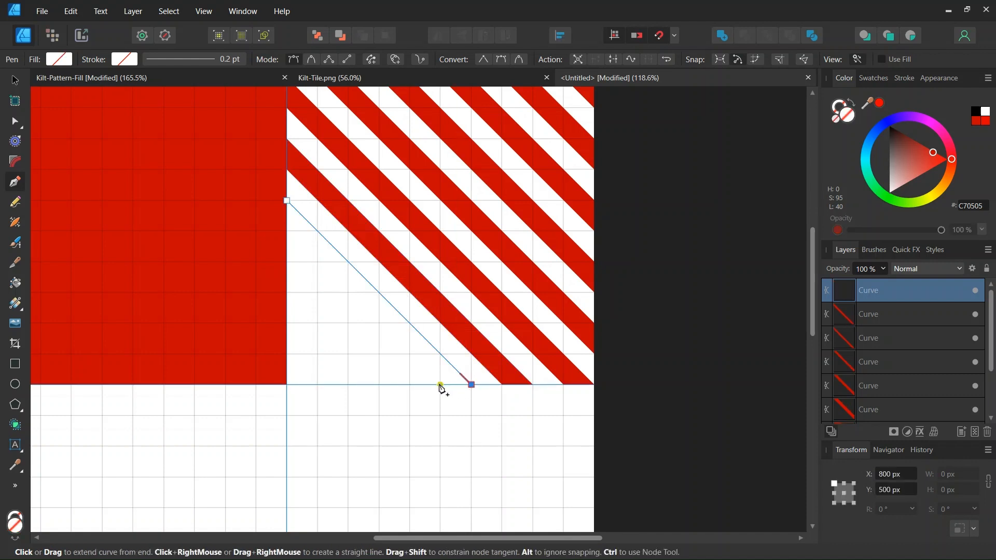
left_click(440, 384)
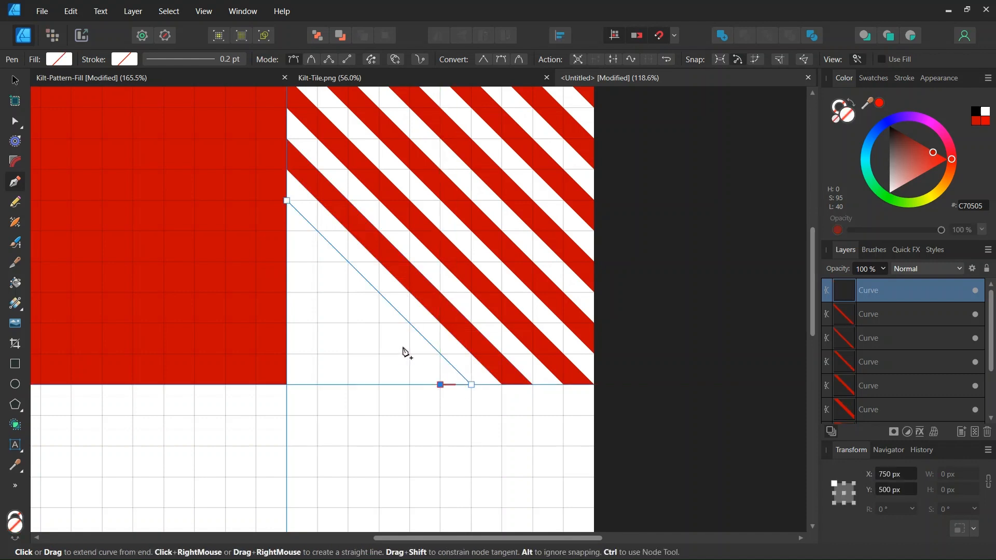
left_click(287, 232)
left_click(287, 201)
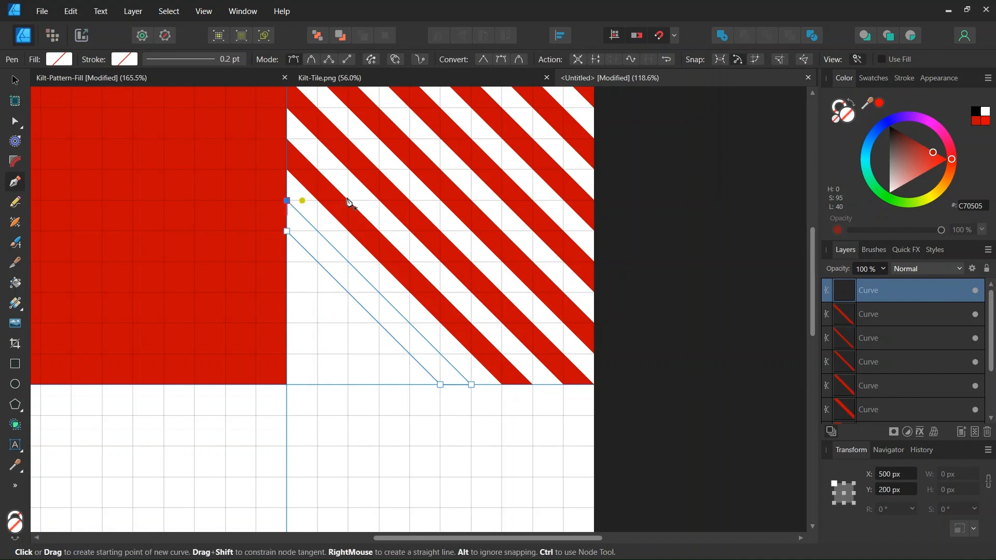
left_click(977, 124)
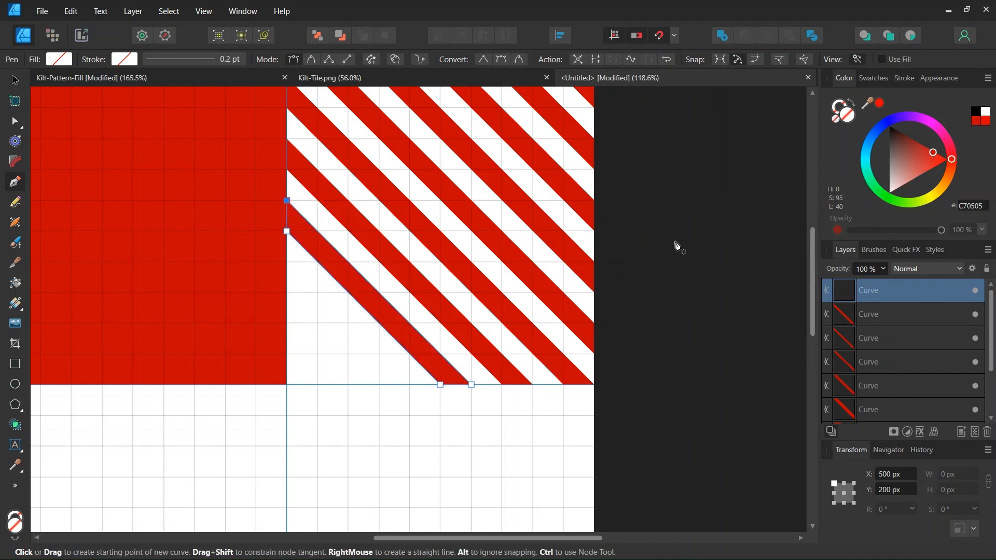
Draw a red-filled stripe from y 300–350 px on the vertical centre line to x 650–700 px on the horizontal centre line.
left_click(287, 262)
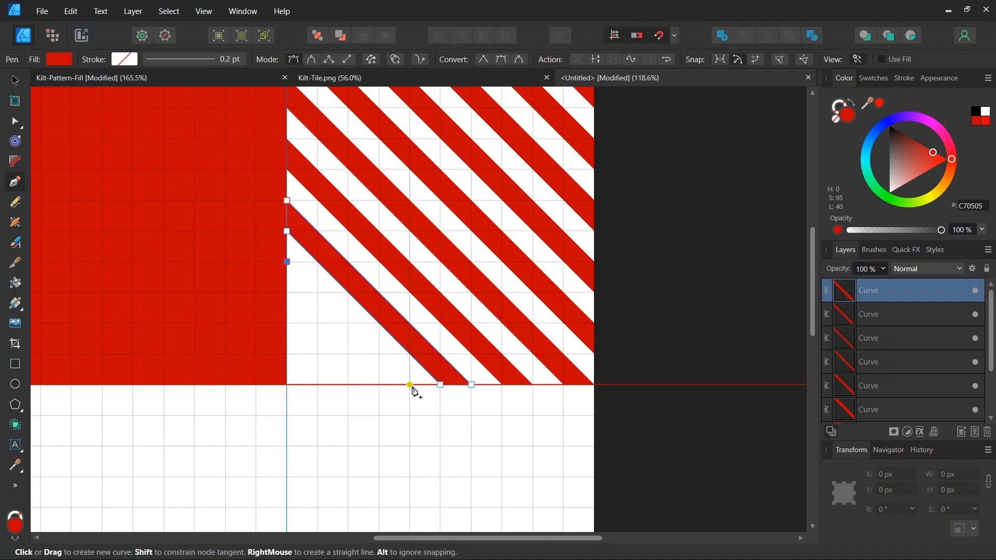
left_click(409, 385)
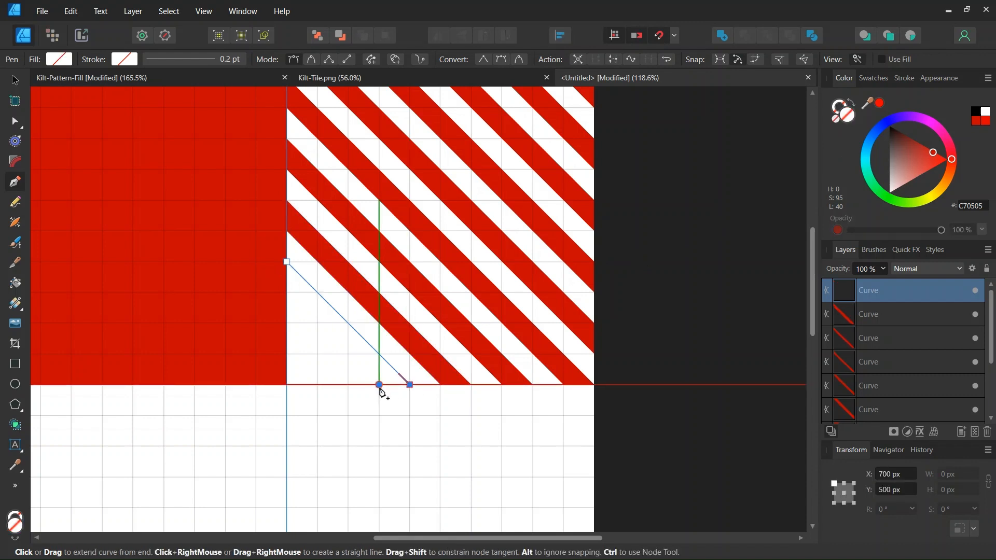
left_click(379, 385)
left_click(287, 292)
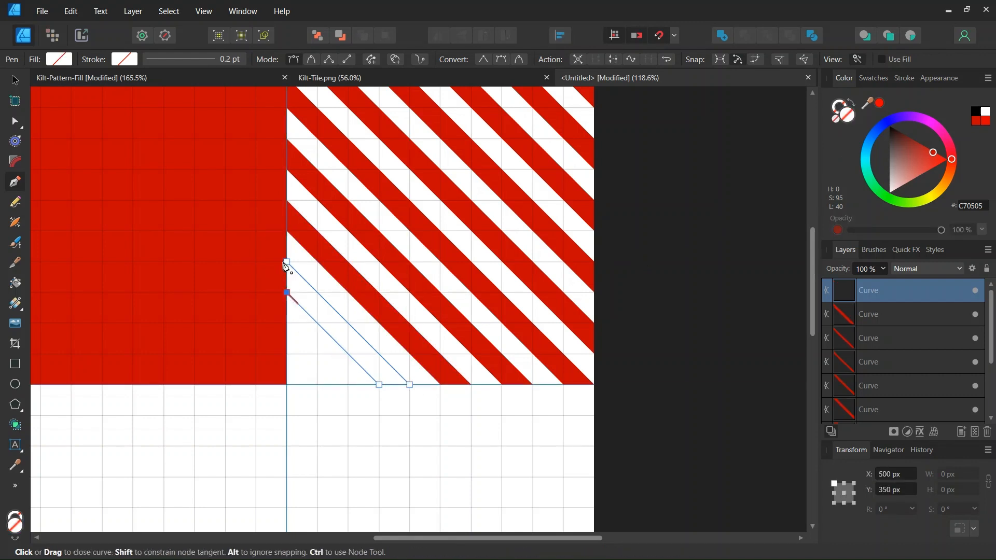
left_click(286, 263)
left_click(975, 123)
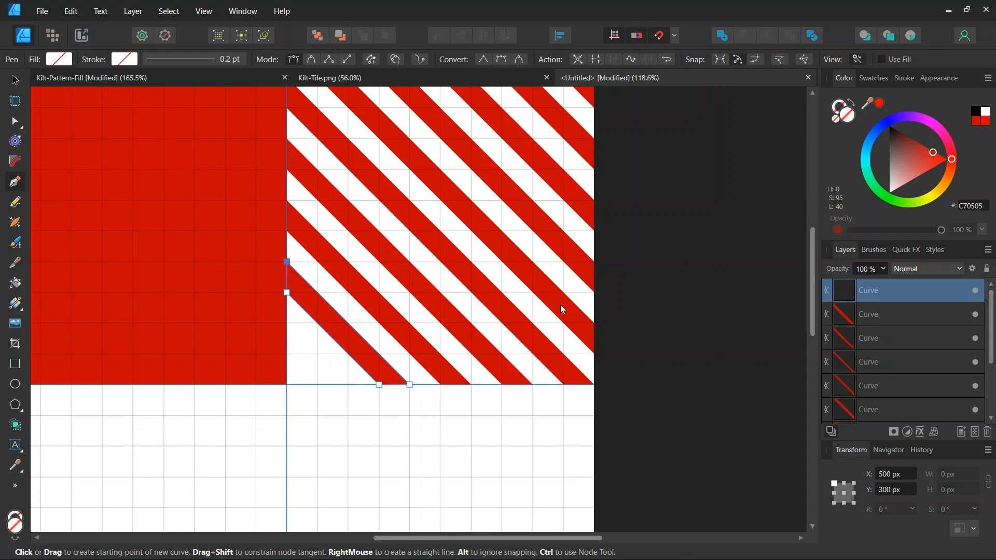
Draw a red-filled stripe from y 400–450 px on the vertical centre line to x 550–600 px on the horizontal centre line.
left_click(286, 324)
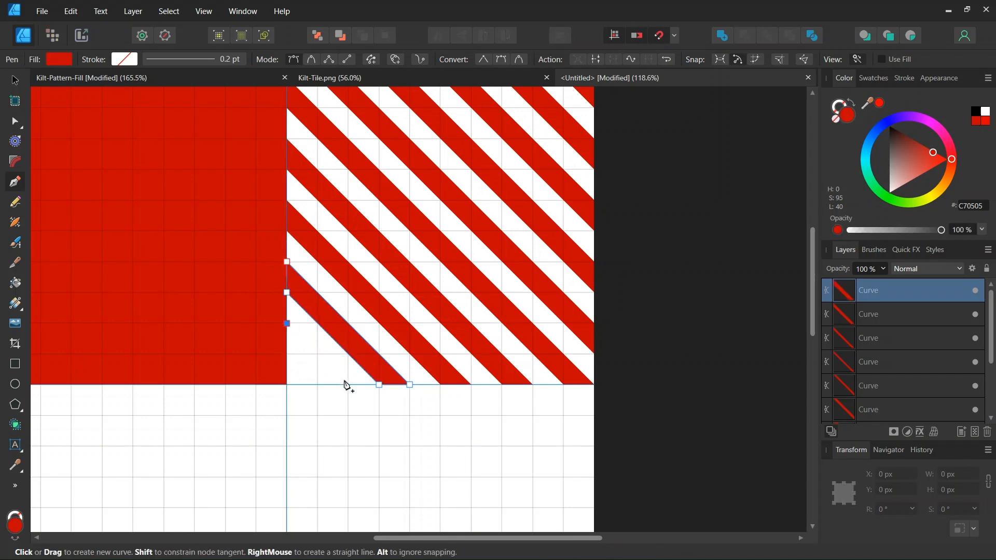
left_click(348, 385)
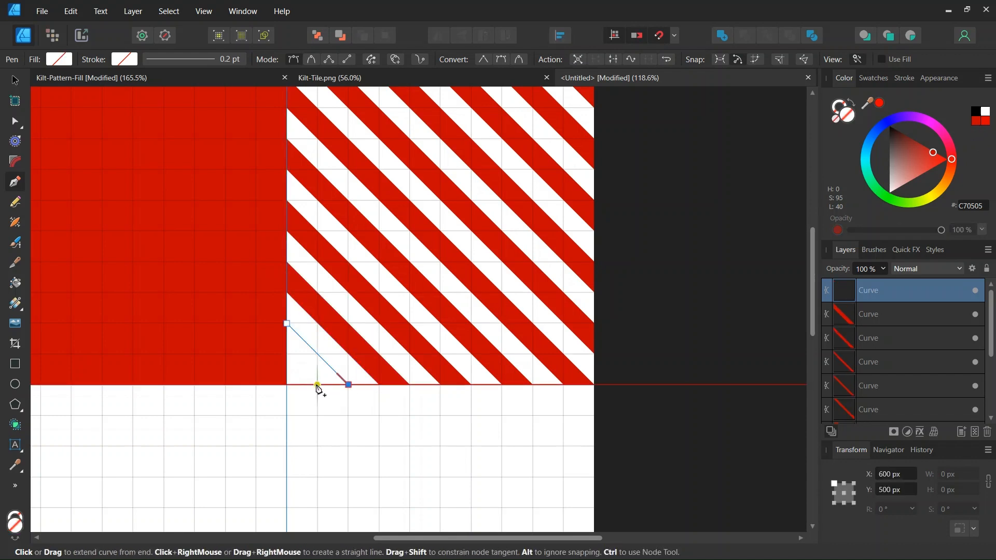
left_click(318, 385)
left_click_drag(286, 354, 288, 344)
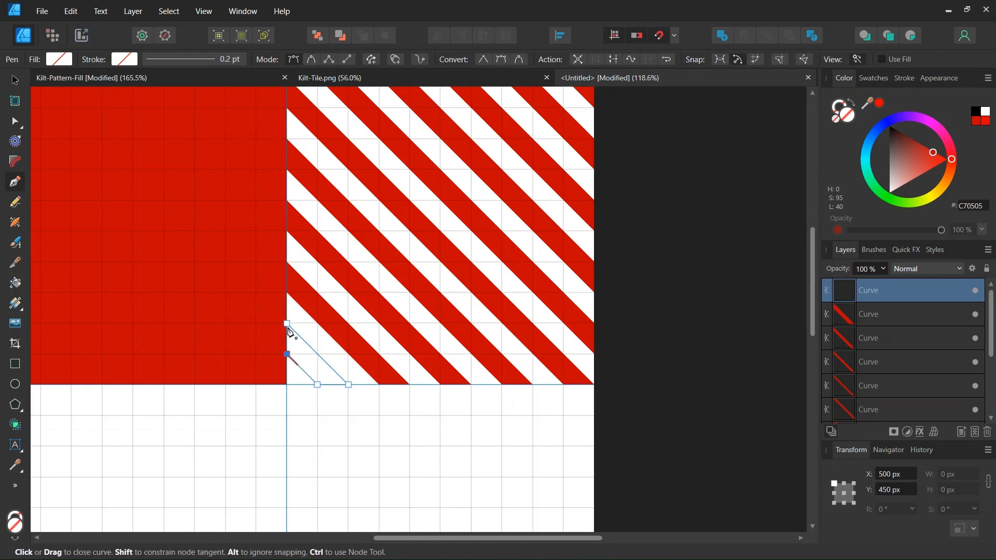
left_click(287, 324)
left_click(976, 122)
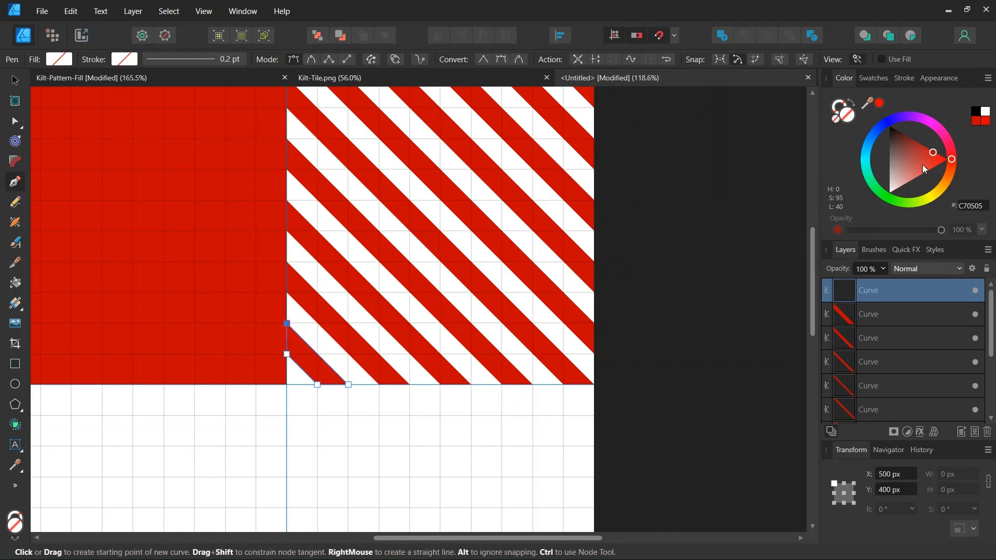
key("Escape")
key("Escape")
key("v")
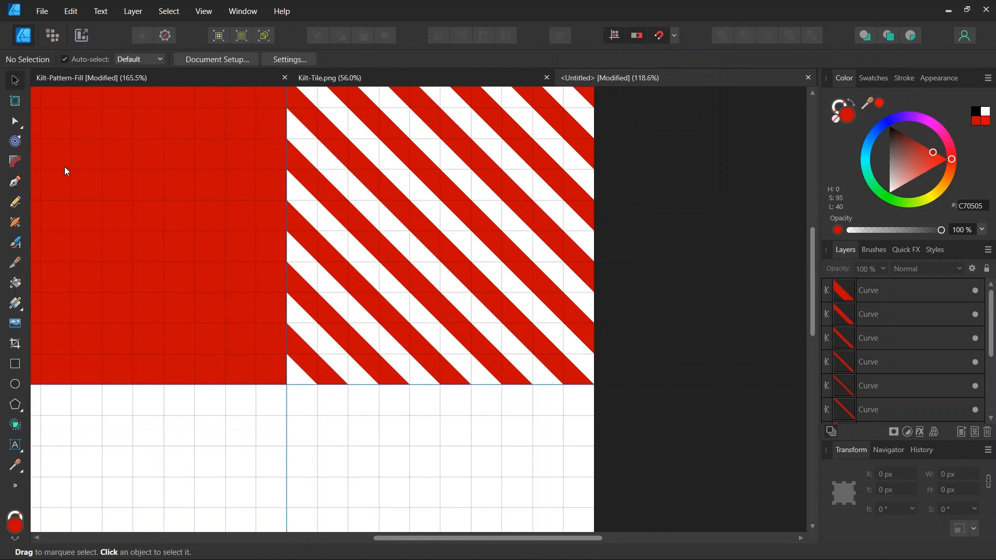
Select all ten stripe curves of the upper-right quadrant, leaving out the solid rectangle, and group them.
scroll(214, 260, "down", 4, "ctrl")
left_click_drag(429, 541, 415, 542)
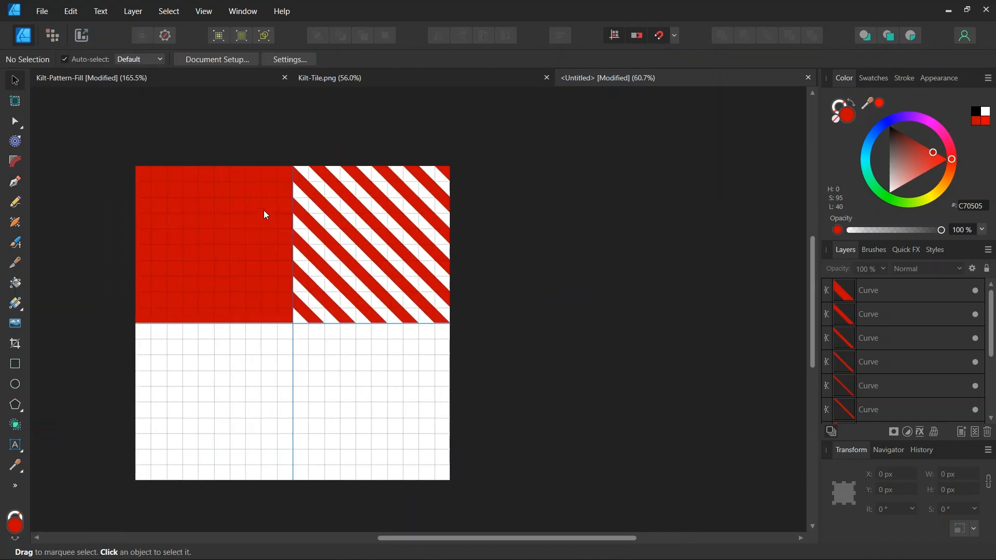
scroll(264, 213, "up", 1, "ctrl")
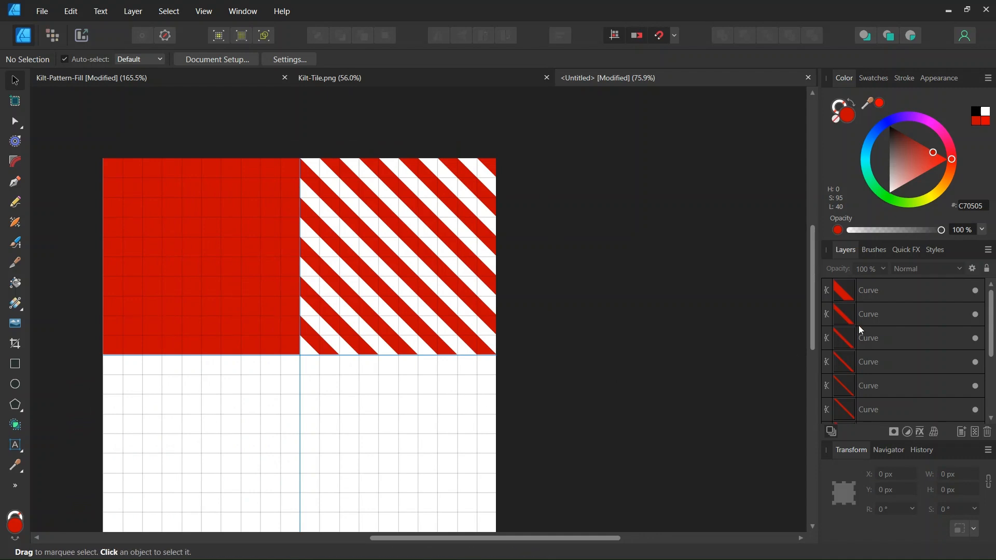
left_click(882, 290)
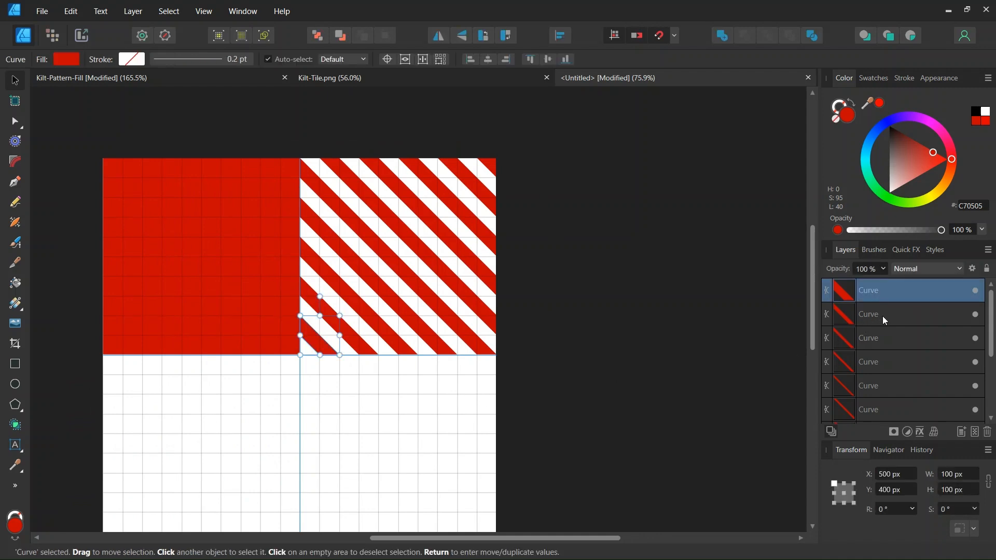
scroll(882, 316, "down", 1)
left_click(888, 387, "shift")
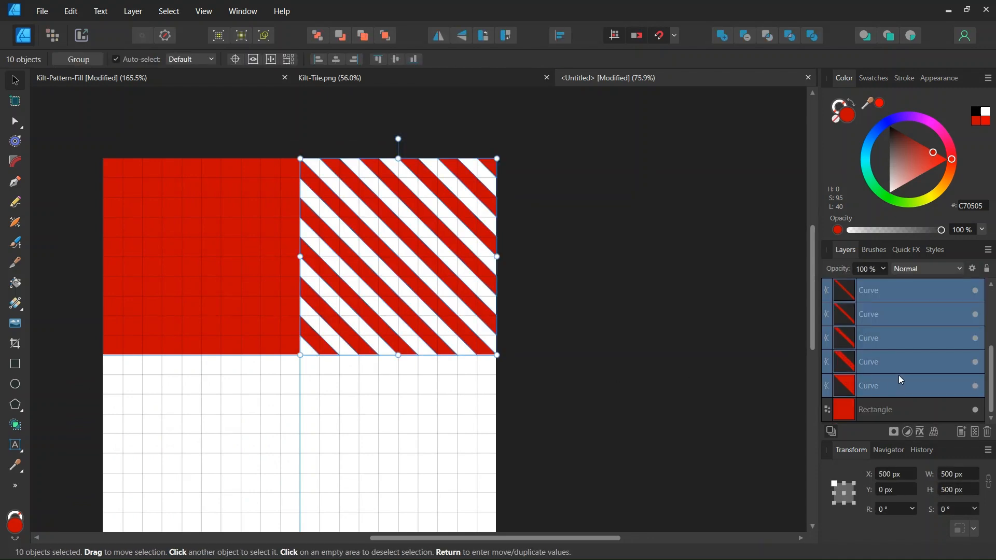
scroll(895, 316, "up", 2)
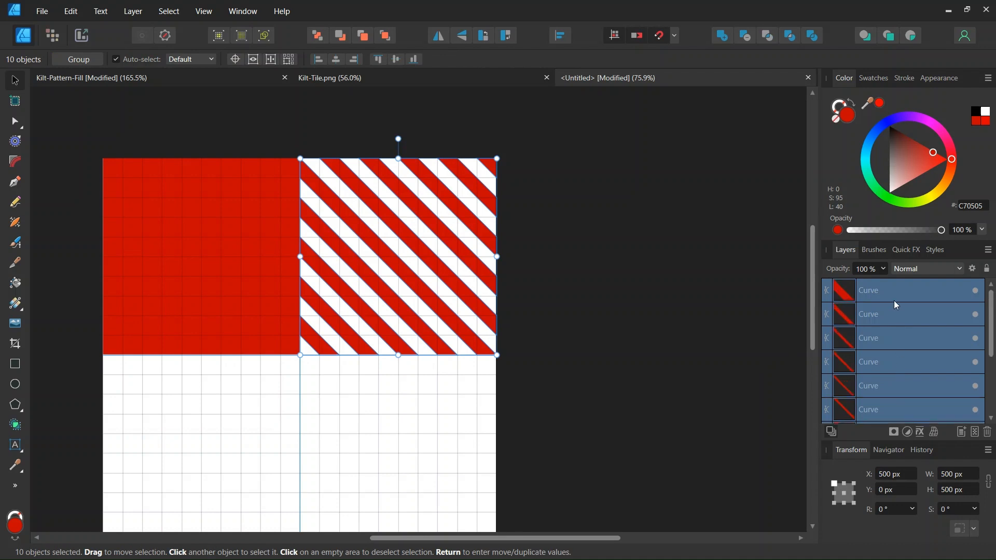
key("ctrl+g")
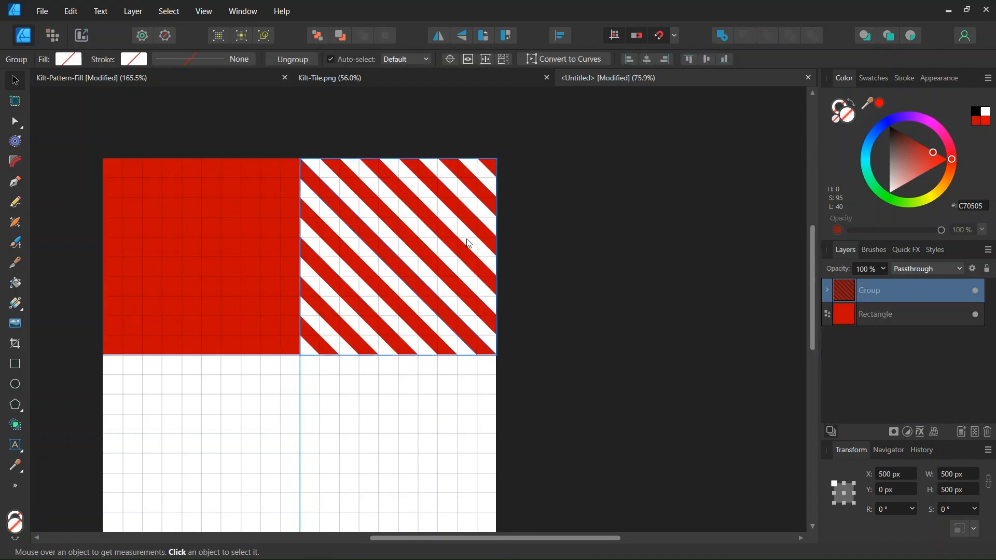
Duplicate the stripe group and move the copy into the page's lower-left quadrant at x 0 px, y 500 px.
left_click(350, 280)
scroll(351, 282, "down", 1)
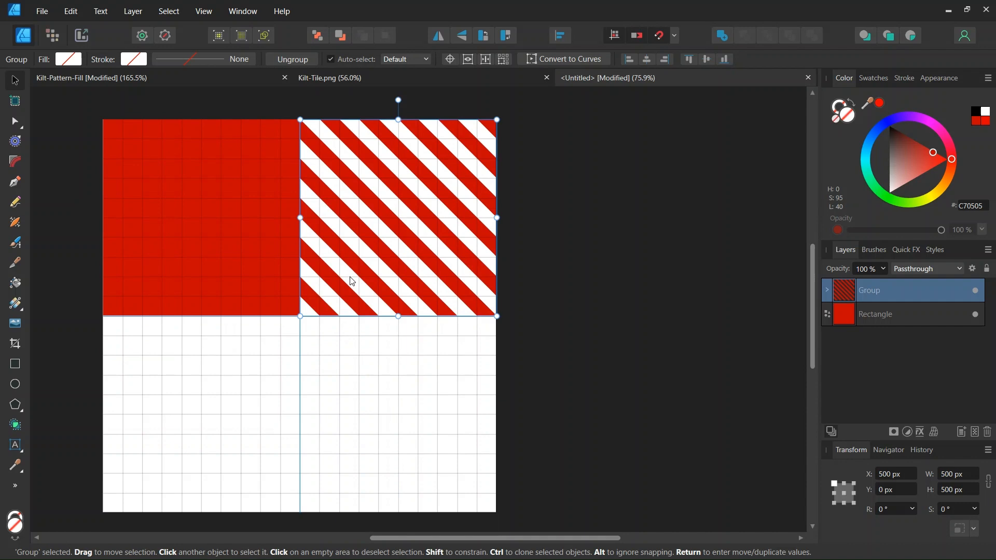
key("ctrl+j")
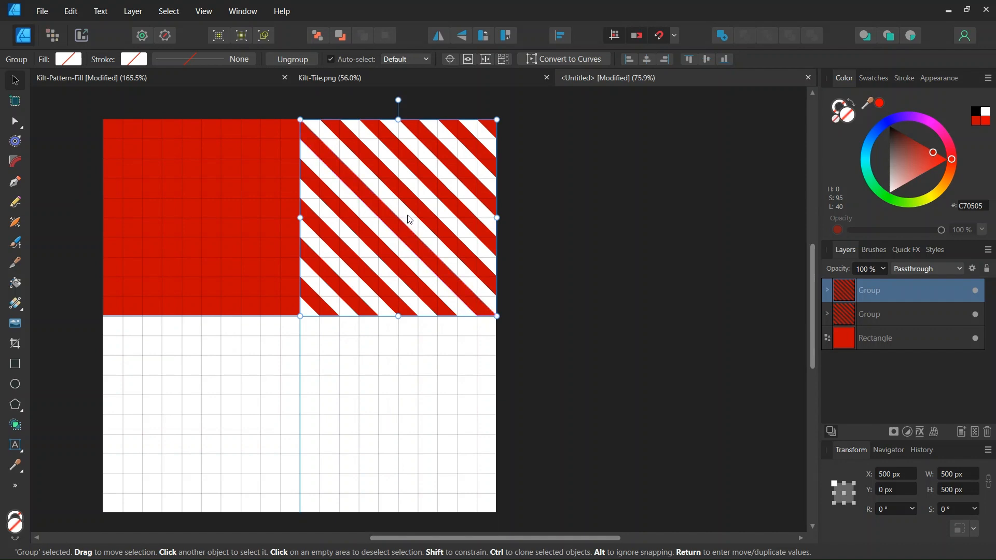
left_click_drag(409, 219, 209, 419)
scroll(202, 380, "down", 1)
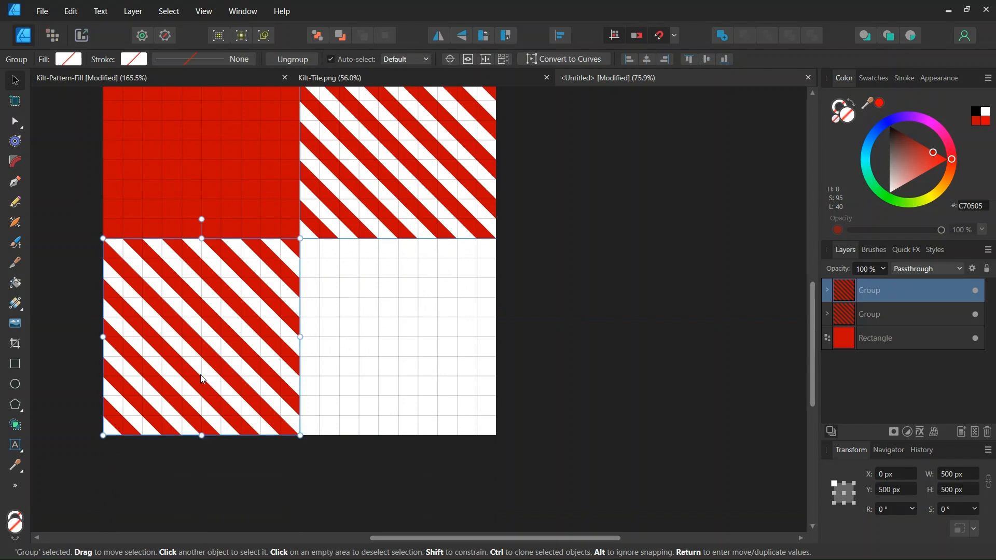
scroll(202, 379, "down", 2)
left_click(107, 318)
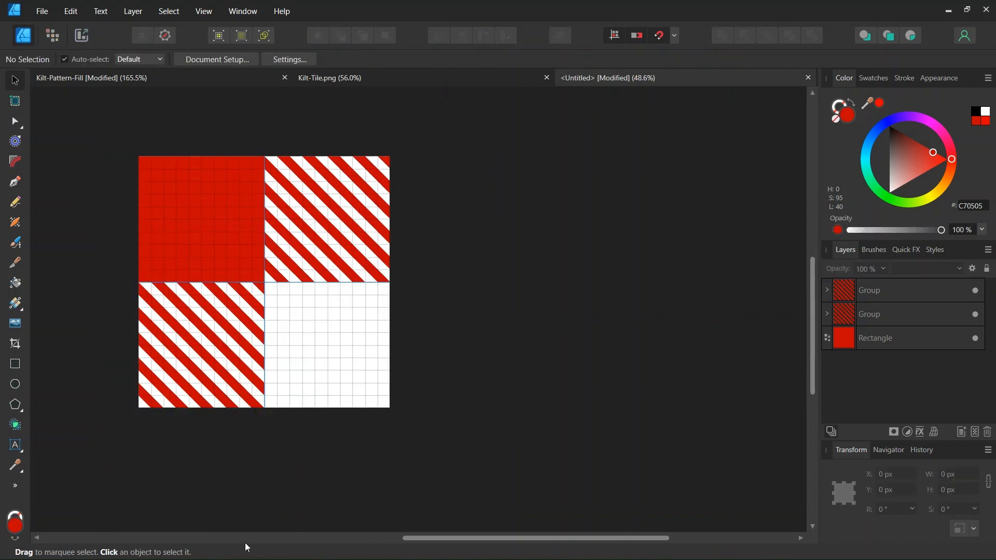
Export the whole document as a 1000 by 1000 px PNG named Kilt-Pattern-Tuto in the Napkin Pattern folder.
left_click_drag(416, 538, 329, 538)
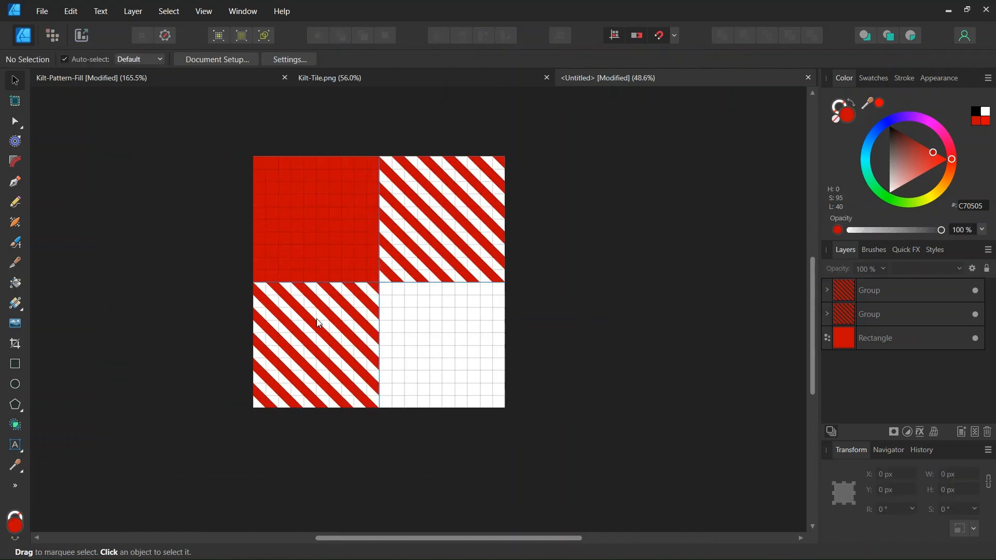
scroll(353, 289, "up", 2)
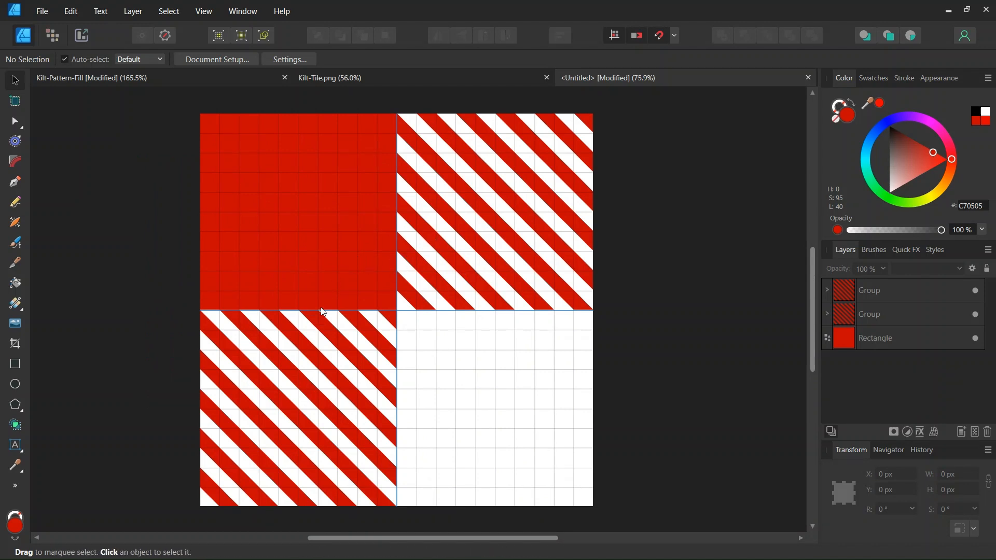
left_click(44, 11)
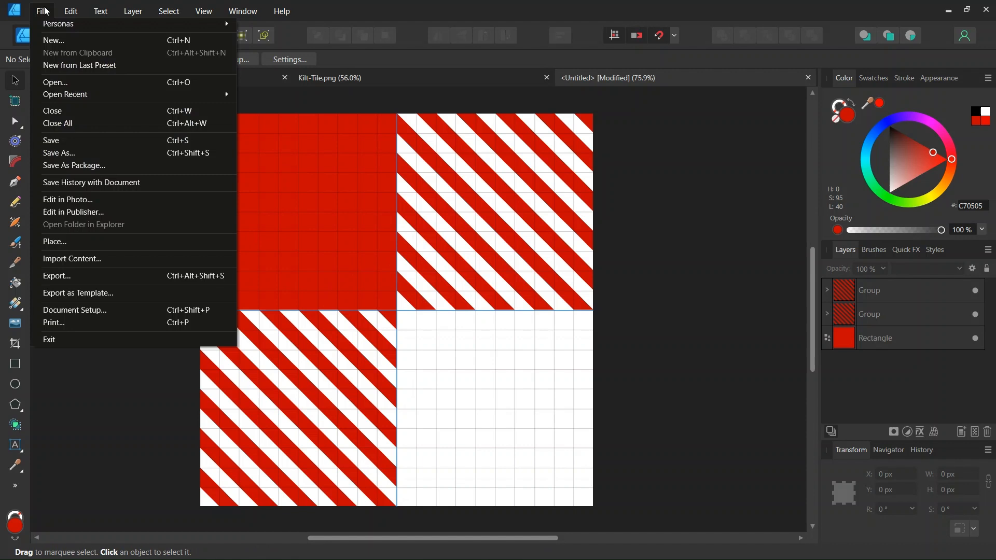
left_click(74, 274)
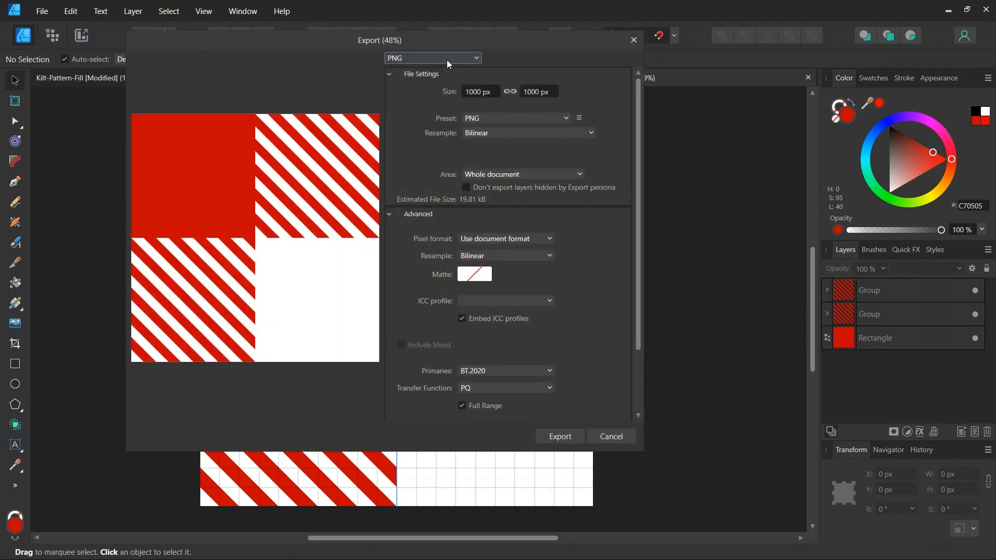
left_click(447, 59)
left_click(406, 71)
left_click(569, 435)
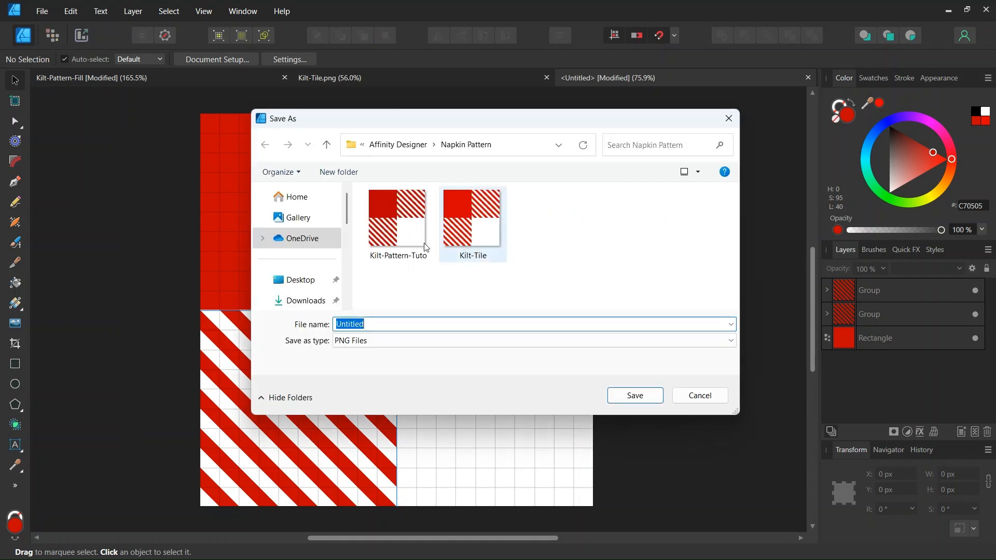
left_click(424, 244)
left_click(636, 395)
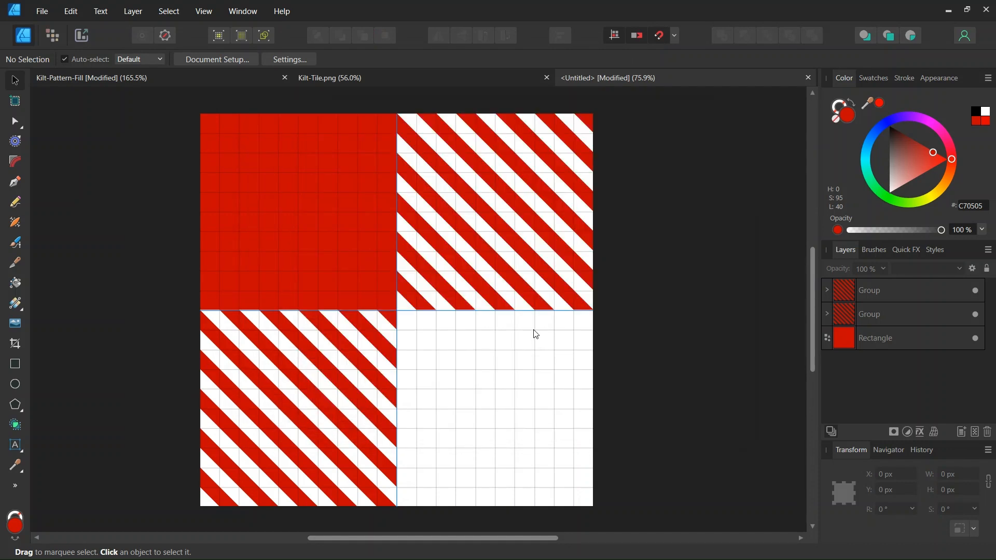
Create a new A5 print document of 210 × 148 mm at 300 DPI and hide its grid.
scroll(535, 335, "down", 1)
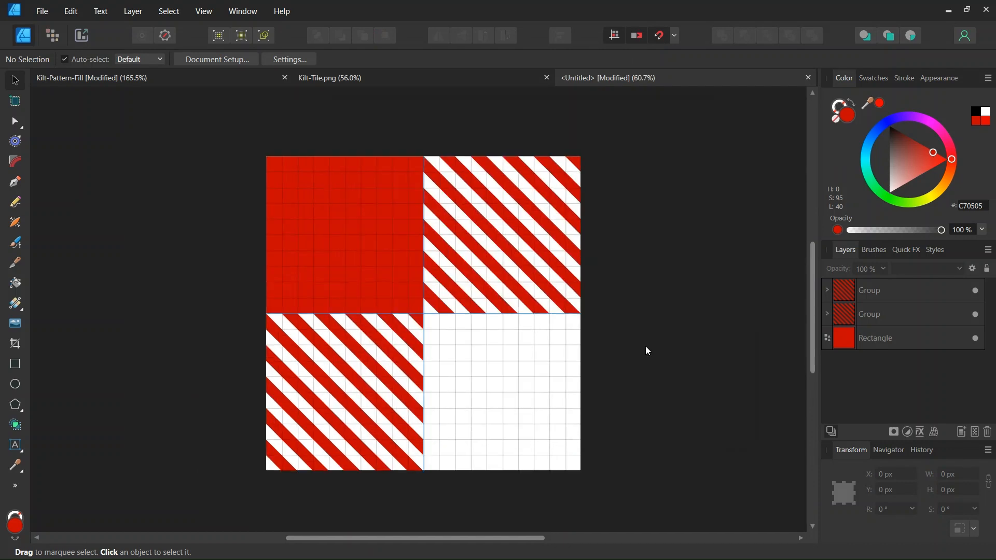
left_click(42, 16)
left_click(51, 41)
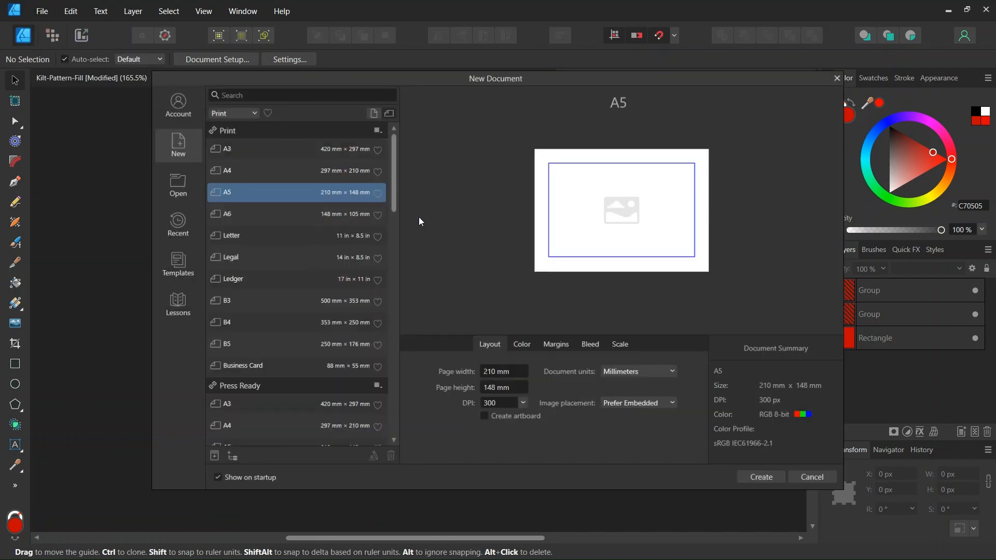
left_click(749, 480)
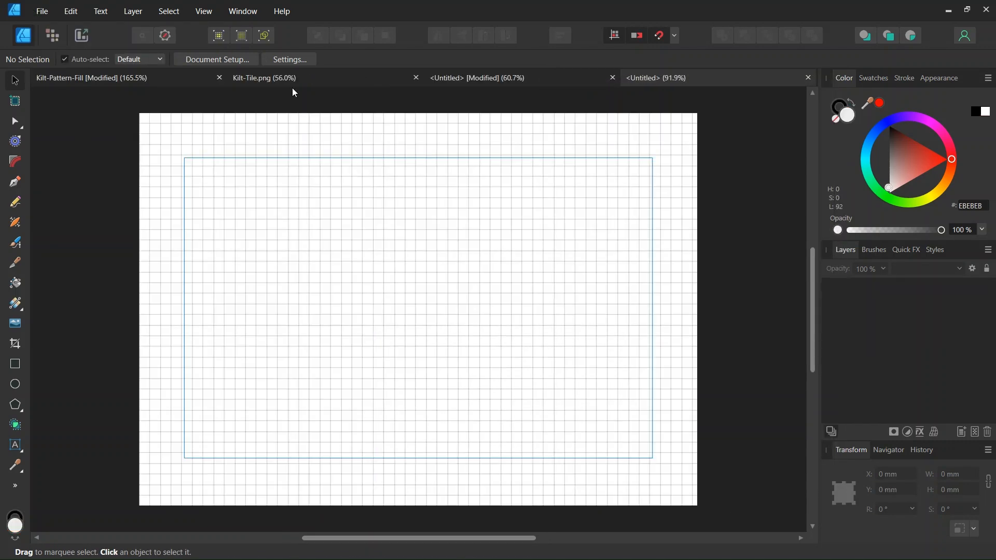
left_click(198, 15)
left_click(231, 166)
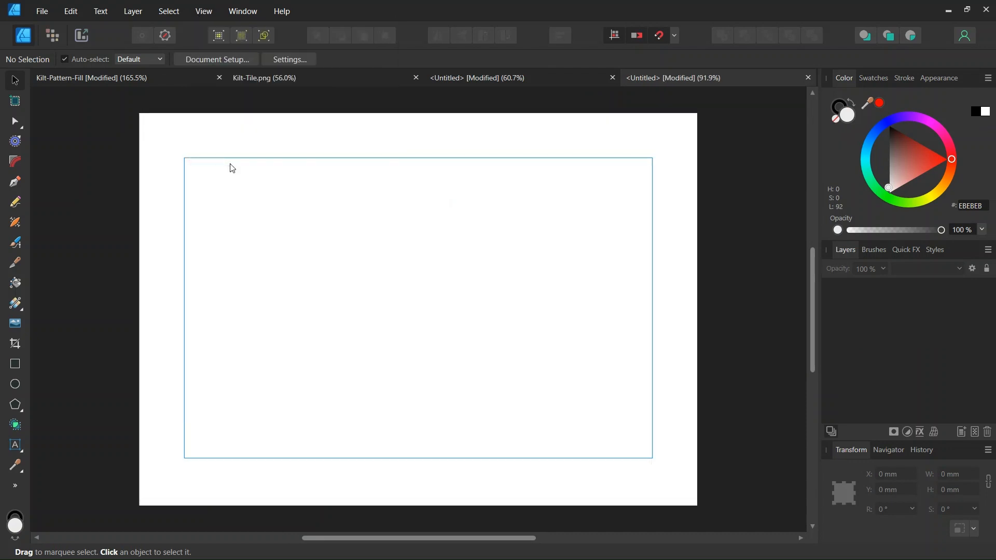
Draw a rectangle with no fill and no stroke covering the whole 210 × 148 mm page.
scroll(270, 305, "down", 1)
left_click(15, 364)
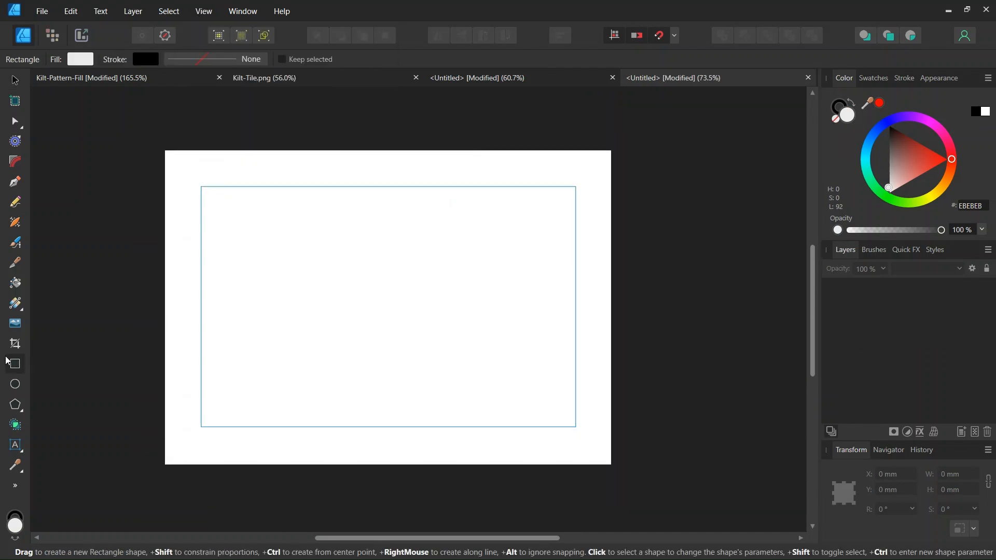
left_click(83, 61)
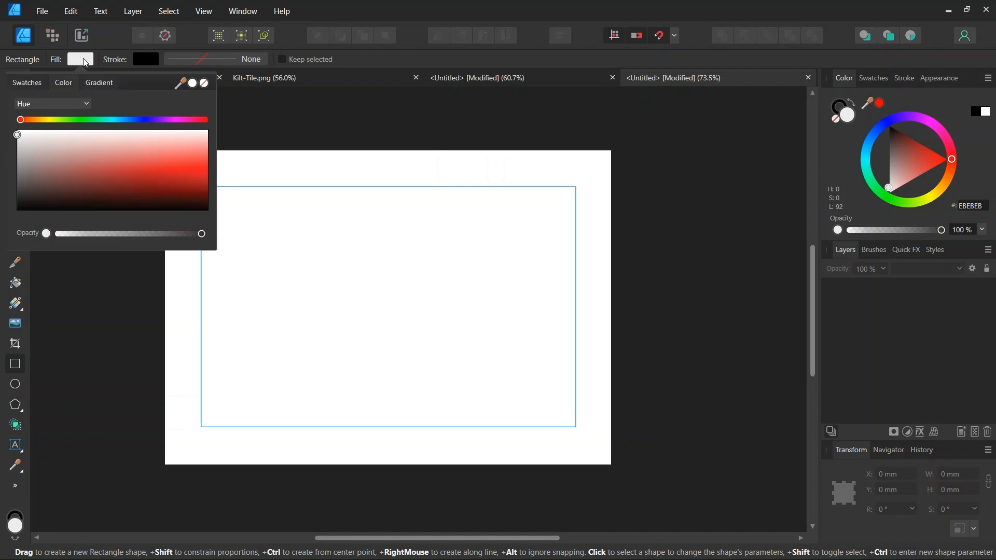
left_click(203, 83)
left_click(146, 58)
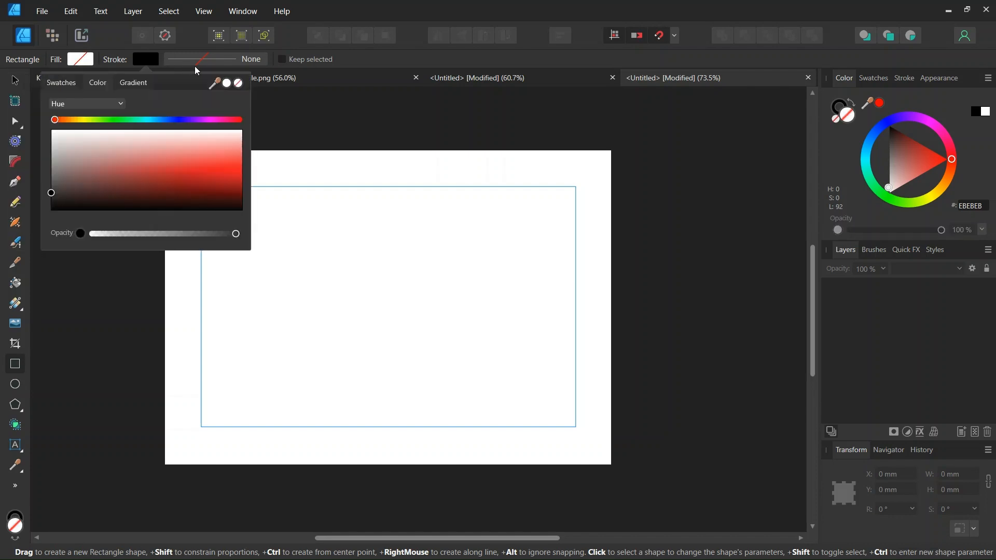
left_click(238, 84)
left_click_drag(164, 150, 610, 463)
Flood-fill the page-sized rectangle with the Kilt-Pattern-Tuto image from the Napkin Pattern folder as a bitmap fill.
left_click(886, 296)
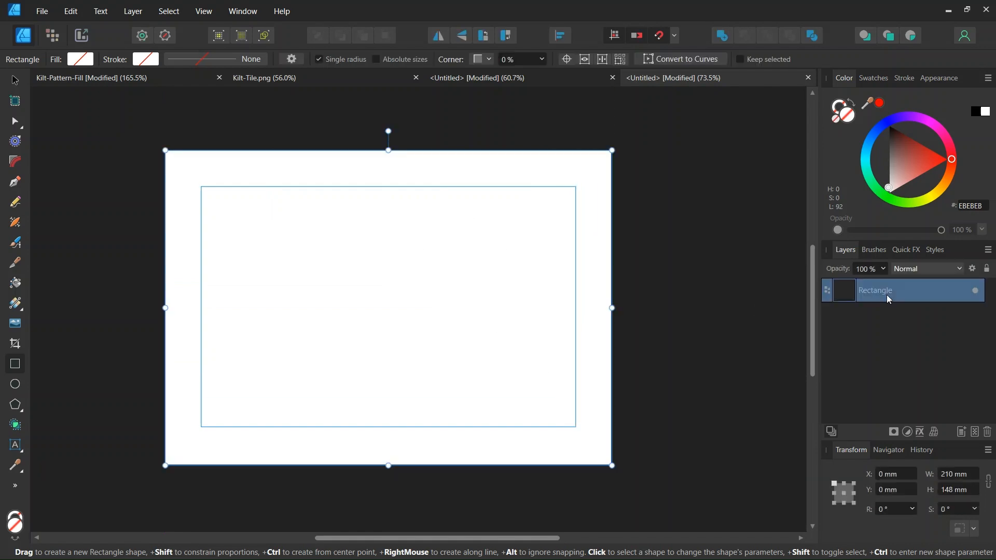
left_click(15, 283)
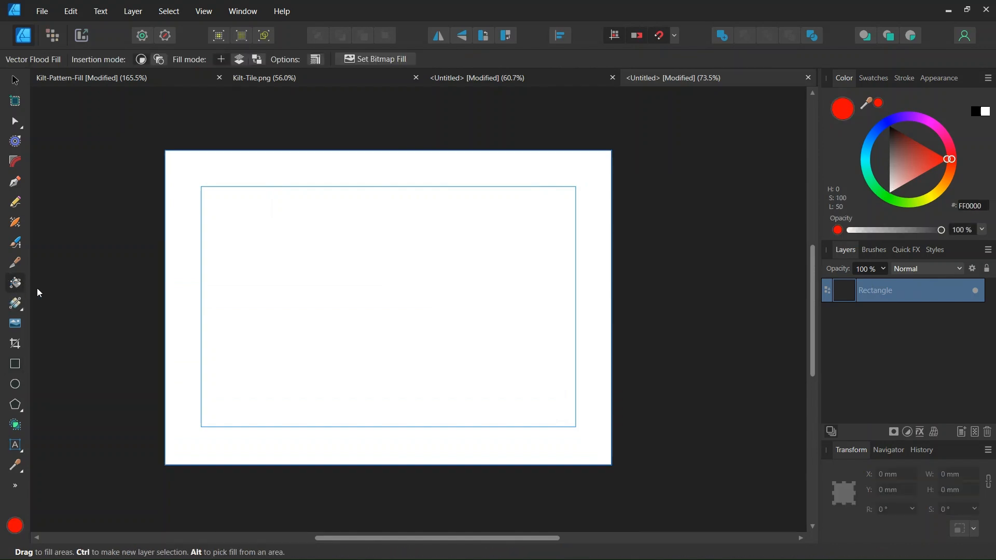
left_click(356, 58)
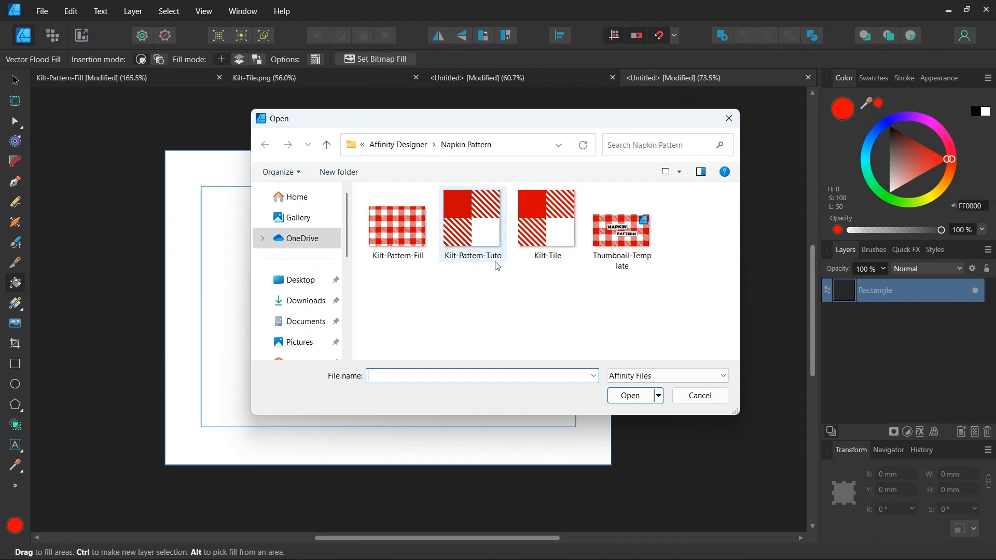
double_click(470, 236)
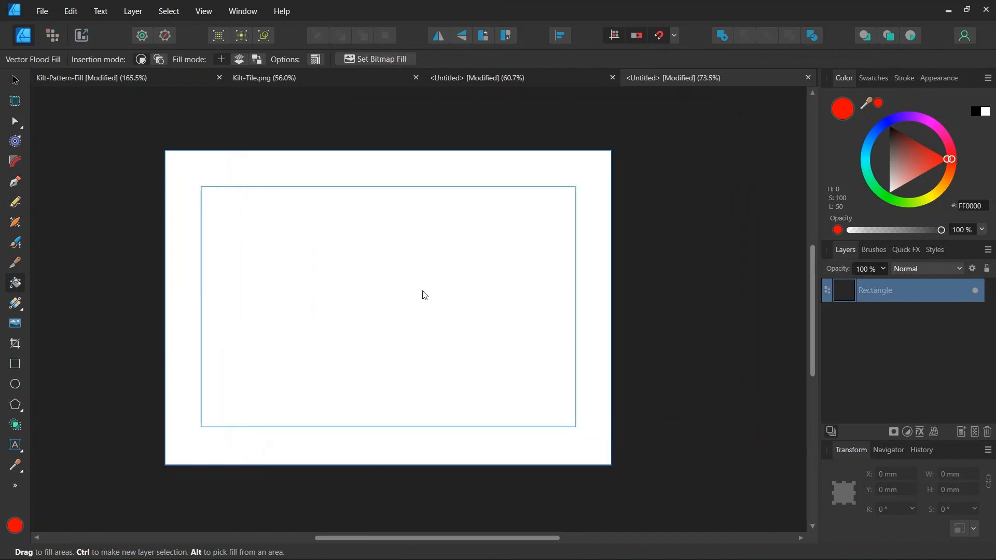
scroll(375, 304, "up", 3)
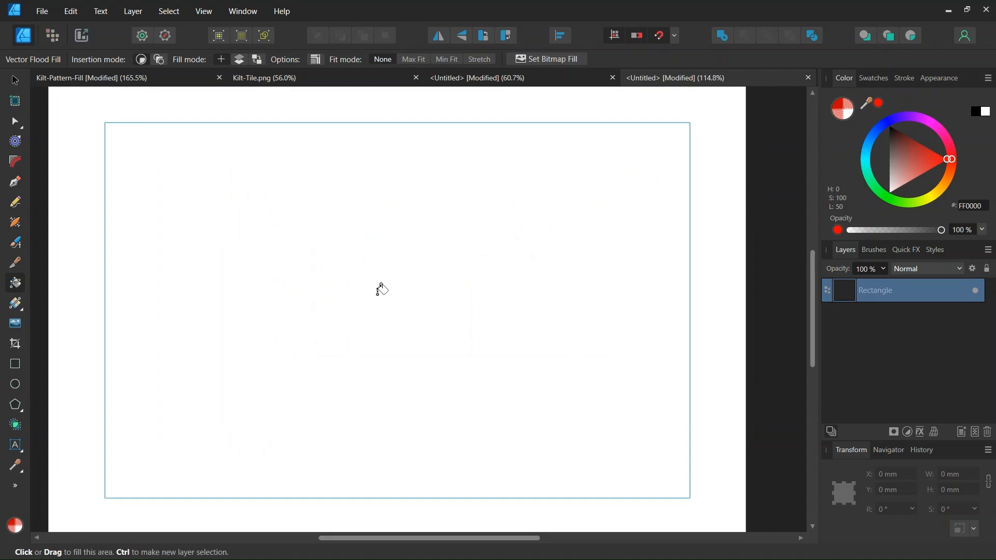
left_click(379, 287)
Scale the bitmap fill down proportionally to about three quarters of its size so the kilt tiles repeat more often across the page.
scroll(379, 287, "down", 3)
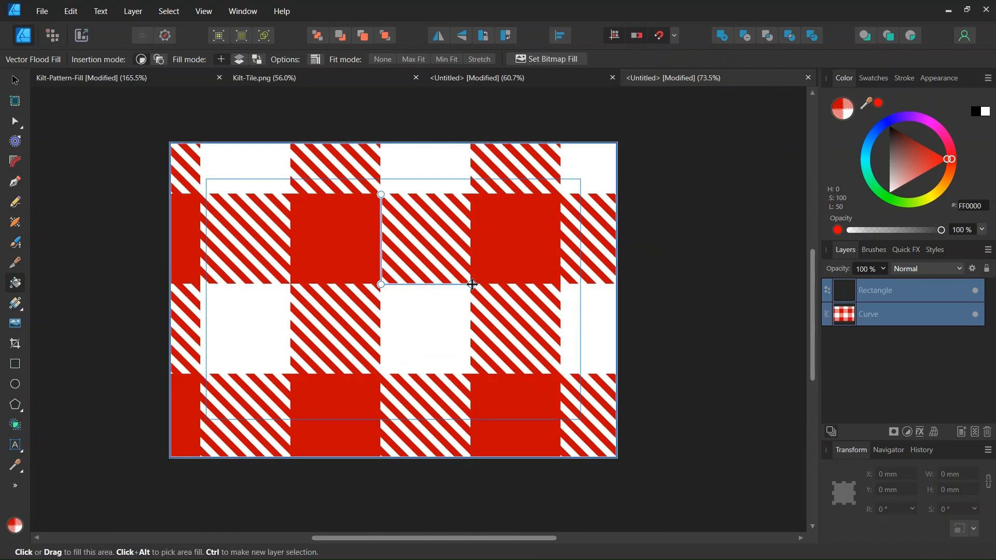
left_click_drag(472, 284, 447, 284)
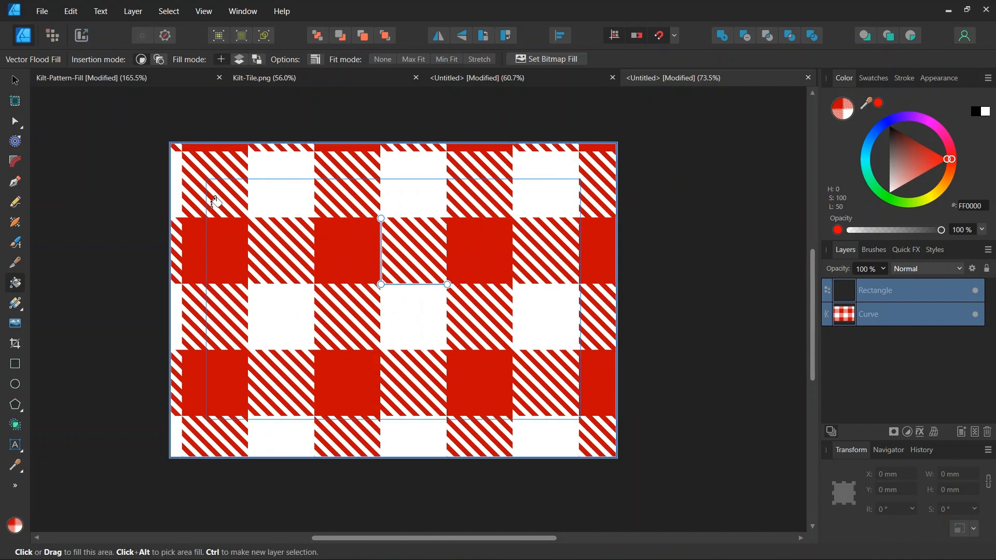
left_click(15, 82)
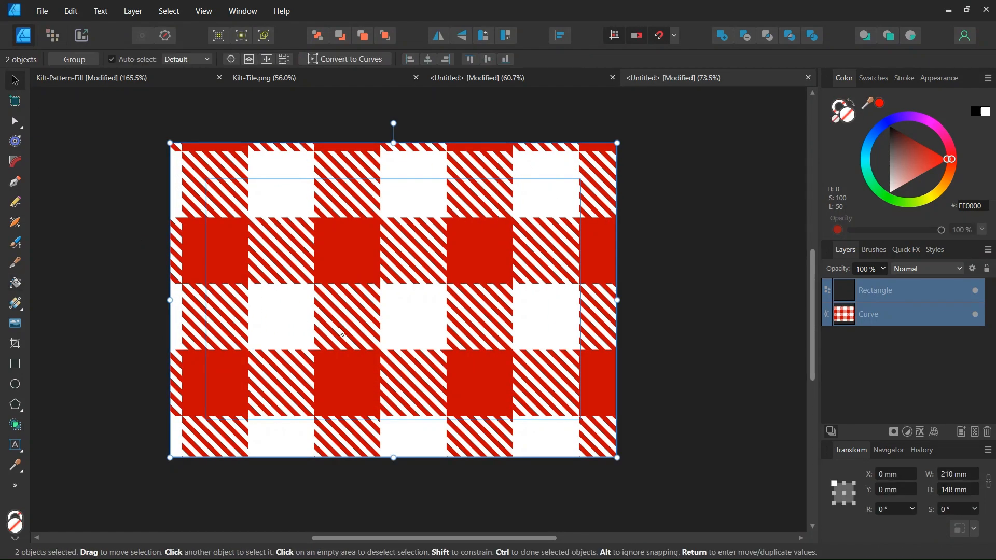
scroll(362, 328, "down", 2)
scroll(370, 300, "up", 2)
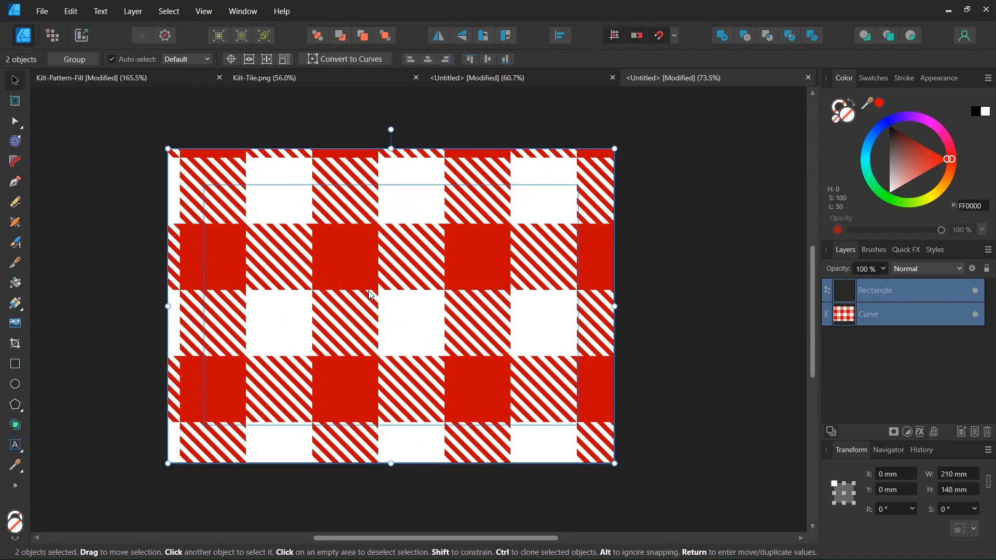
scroll(377, 285, "up", 1)
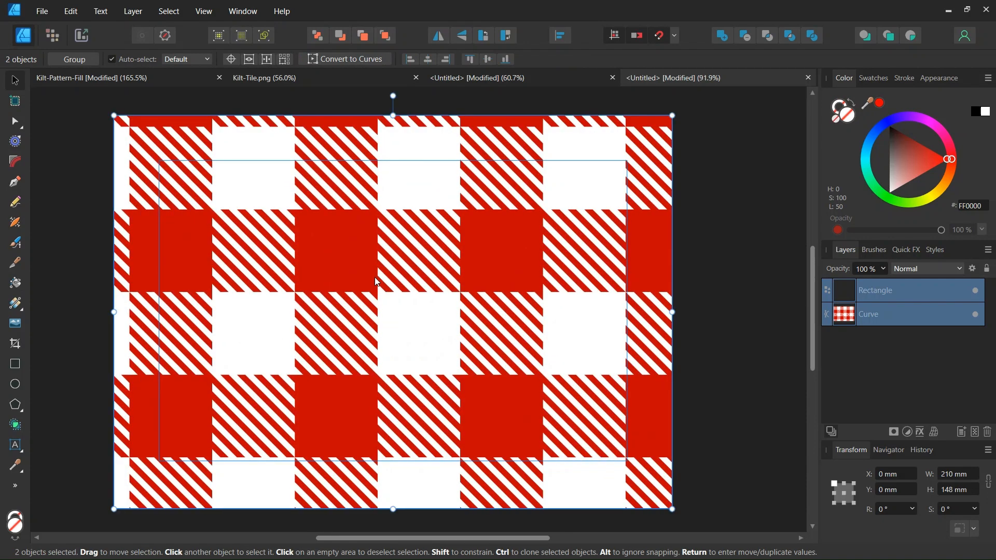